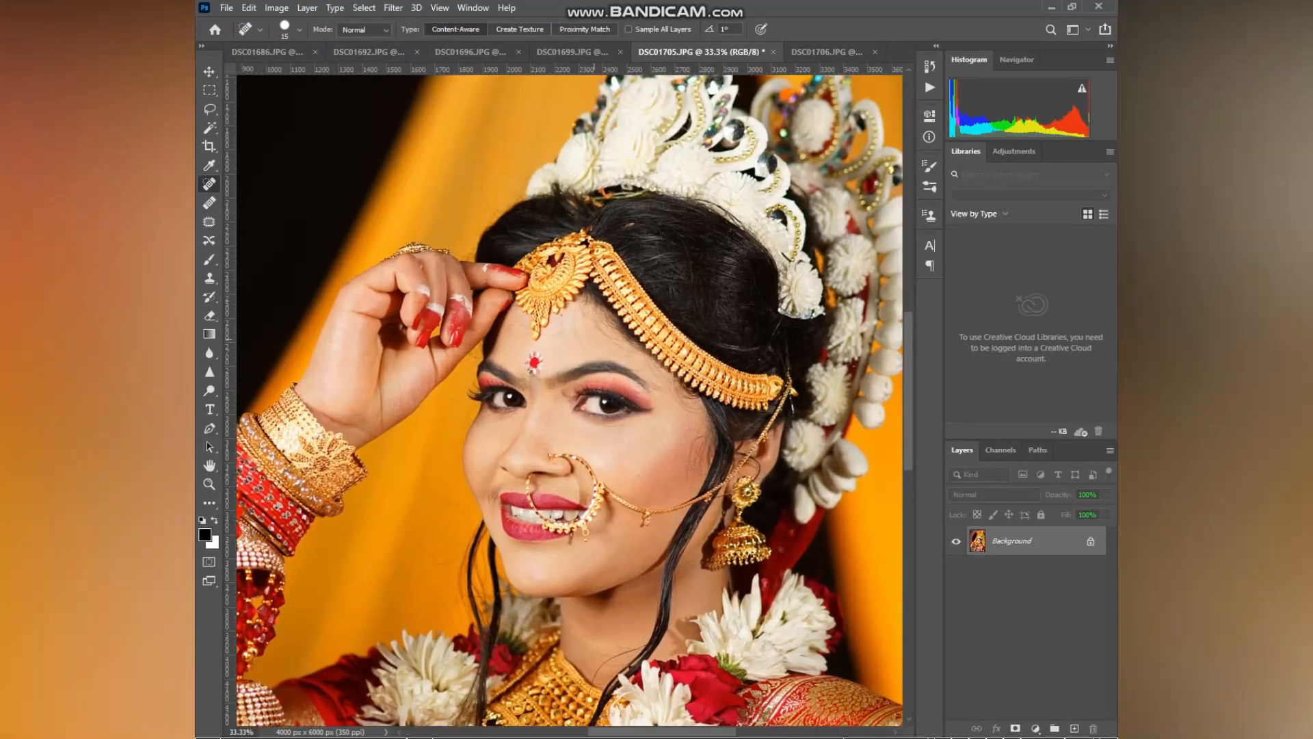
Step: Remove the small skin blemishes on the forehead and cheek with a smaller Spot Healing Brush
{"action": "scroll", "coordinate": [596, 339], "scroll_direction": "up", "scroll_amount": 1}
{"action": "key", "text": "bracketleft"}
{"action": "key", "text": "bracketleft"}
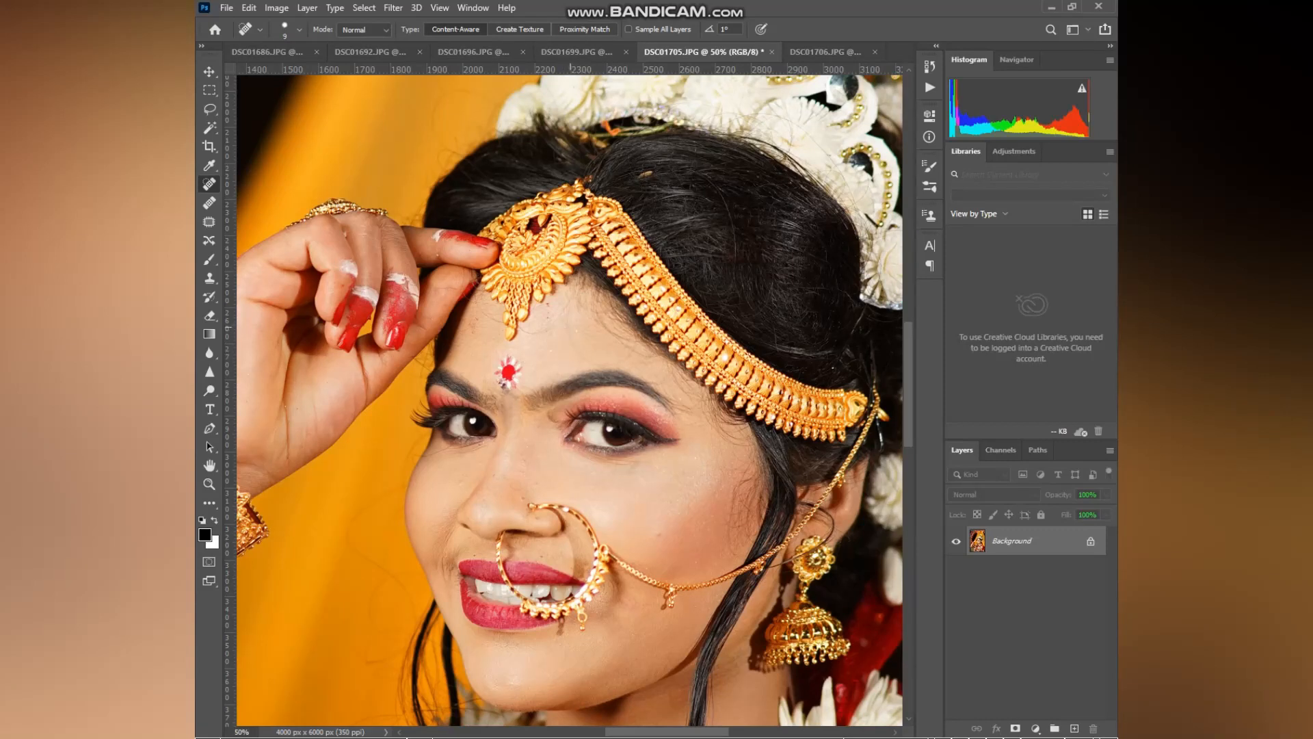
{"action": "left_click", "coordinate": [576, 345]}
{"action": "scroll", "coordinate": [569, 400], "scroll_direction": "down", "scroll_amount": 1}
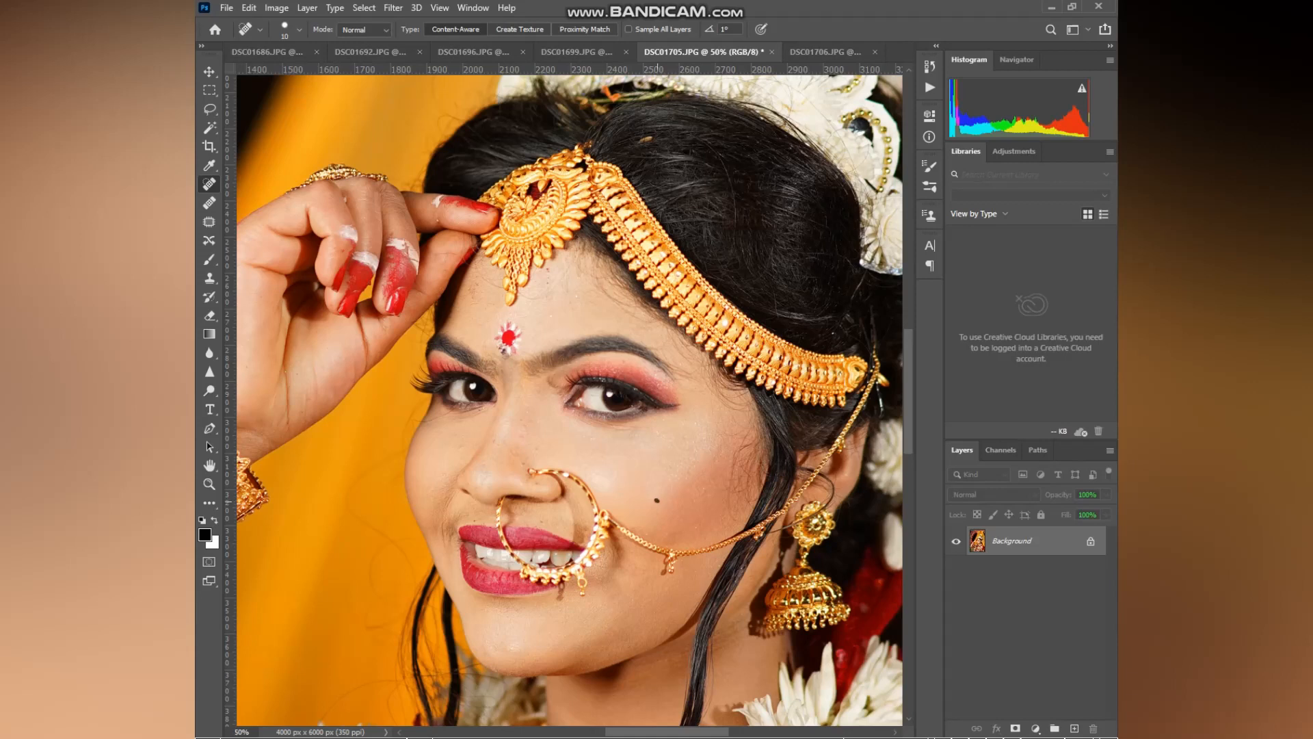
Step: Duplicate the Background layer and, in the Camera Raw Filter, set Contrast +13, Highlights -24, Shadows +45, Blacks -12, Texture +6 and Clarity +9
{"action": "key", "text": "ctrl+j"}
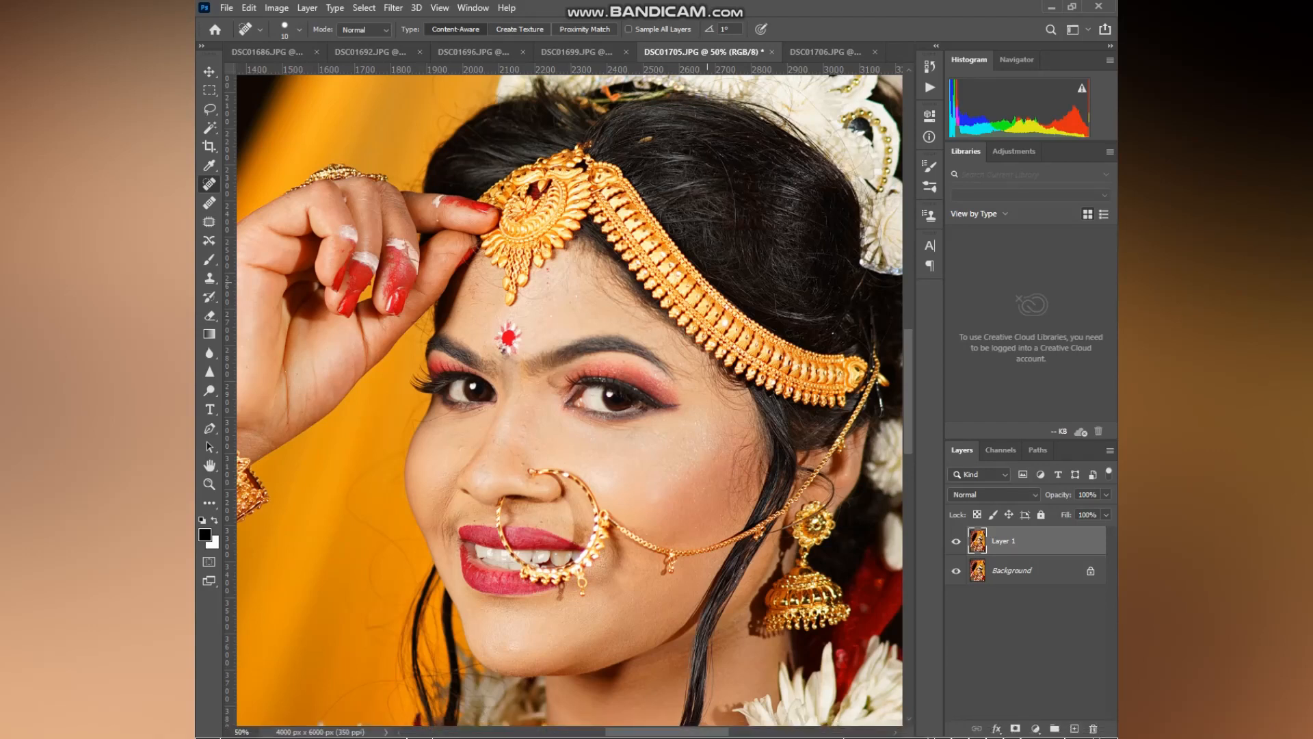
{"action": "key", "text": "ctrl+shift+a"}
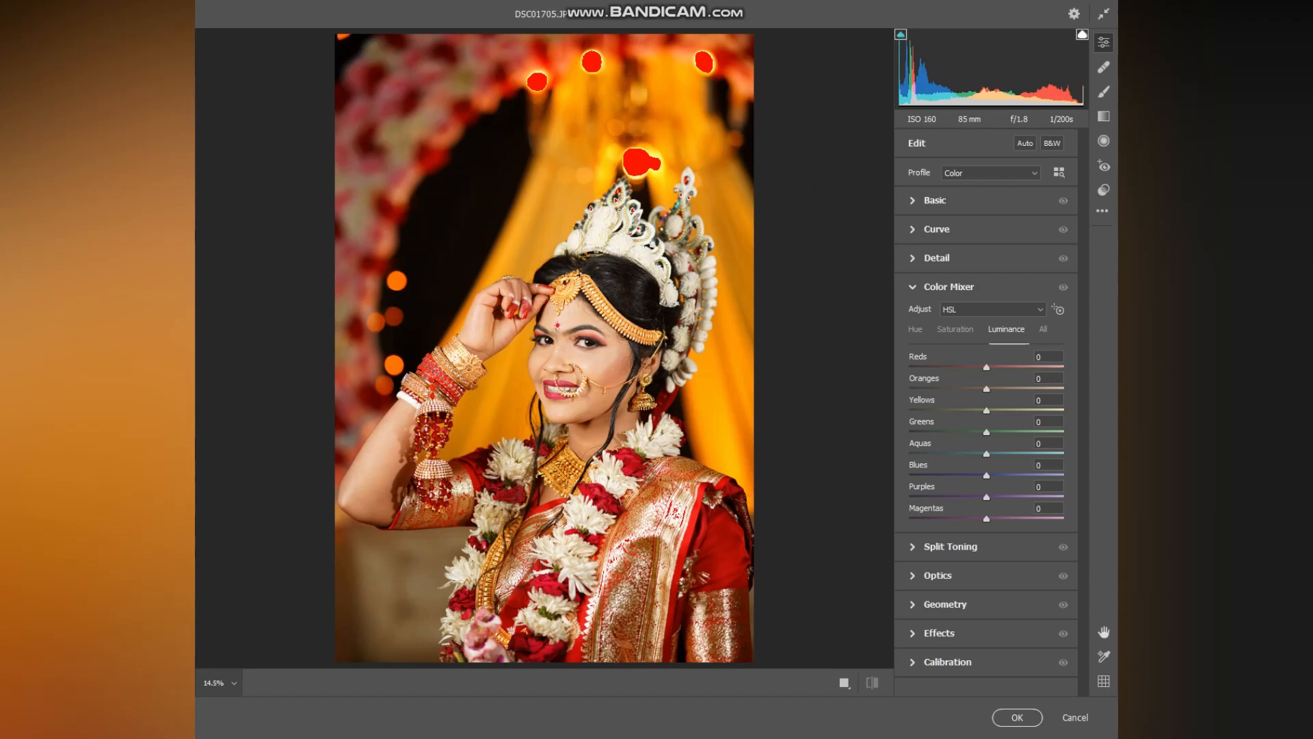
{"action": "left_click", "coordinate": [934, 200]}
{"action": "left_click_drag", "start_coordinate": [986, 379], "coordinate": [996, 336]}
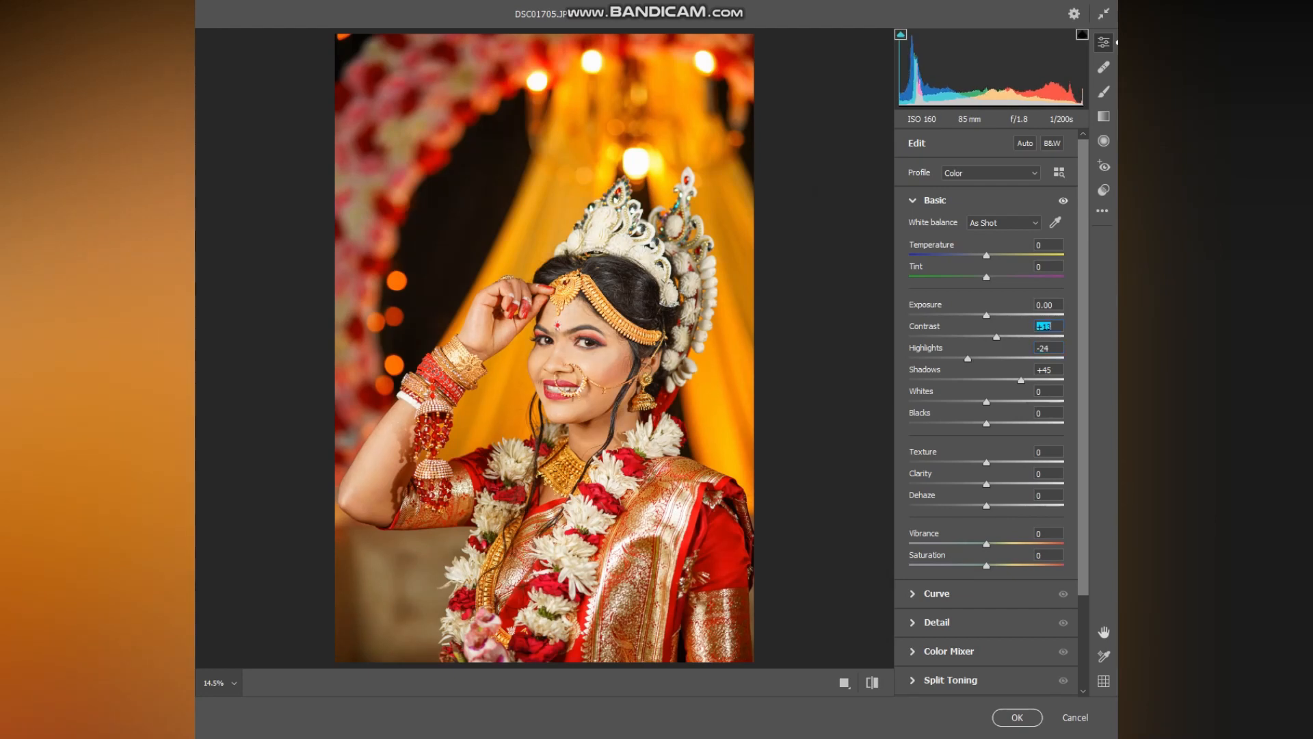
{"action": "left_click_drag", "start_coordinate": [986, 424], "coordinate": [977, 424]}
{"action": "left_click_drag", "start_coordinate": [986, 483], "coordinate": [990, 462]}
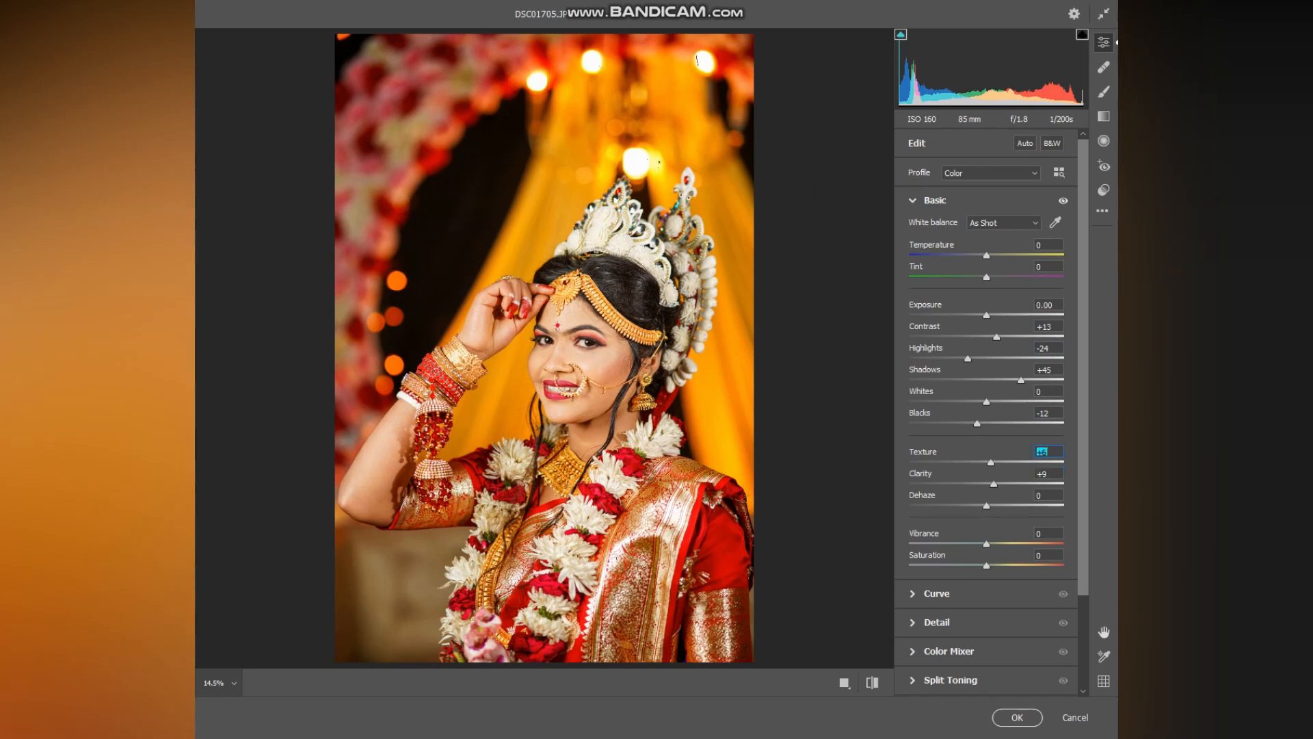
Step: Set Temperature to -4, Tint to +8 and Highlights to -40, and raise Vibrance slightly
{"action": "left_click_drag", "start_coordinate": [986, 256], "coordinate": [991, 277]}
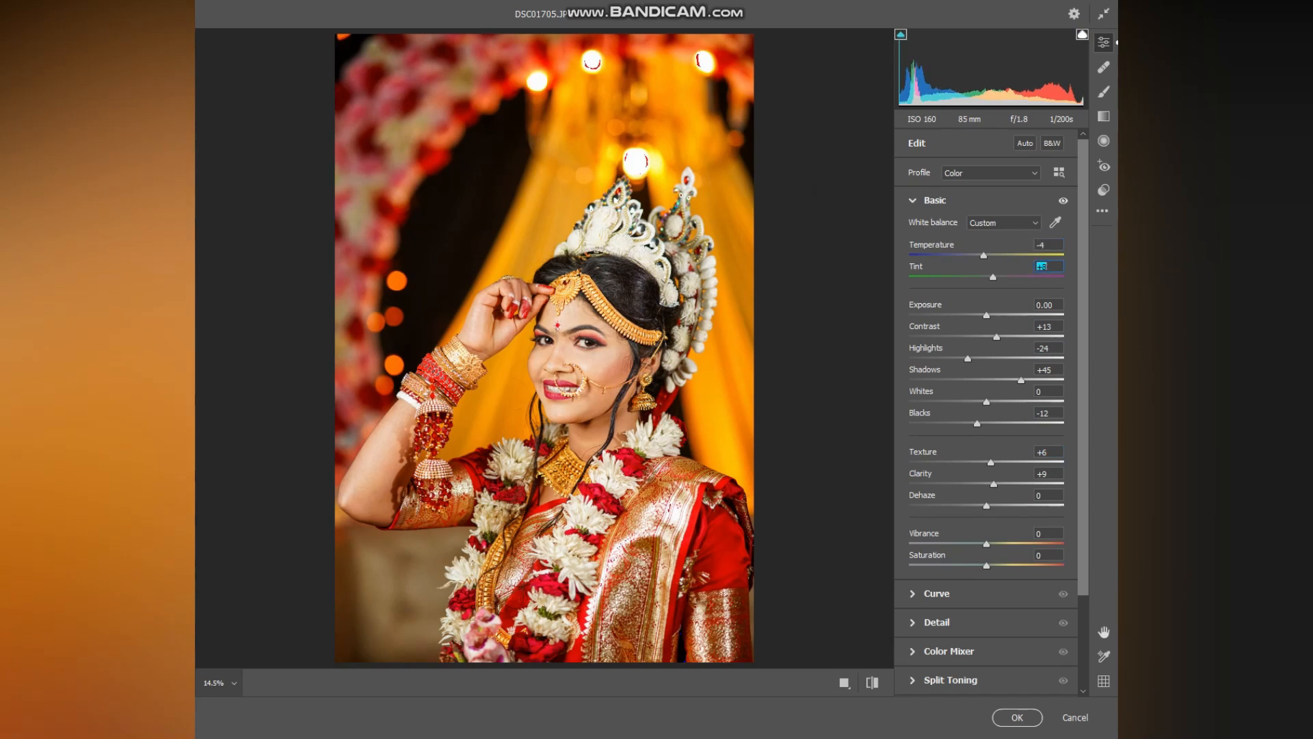
{"action": "left_click_drag", "start_coordinate": [968, 359], "coordinate": [956, 358]}
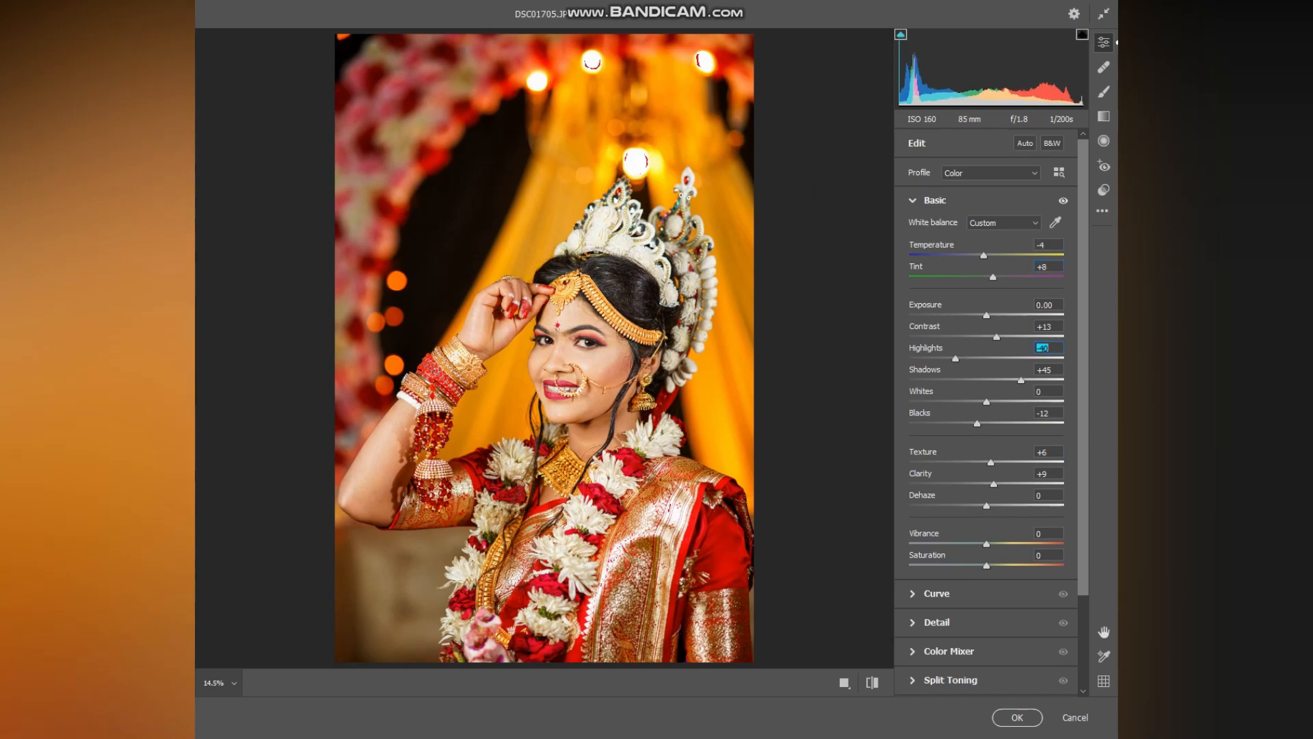
{"action": "left_click", "coordinate": [990, 462]}
{"action": "left_click_drag", "start_coordinate": [986, 544], "coordinate": [989, 544]}
Step: In the Color Mixer, set the luminance of Reds to -17 and Oranges to -7, and apply the Camera Raw Filter
{"action": "key", "text": "ctrl+4"}
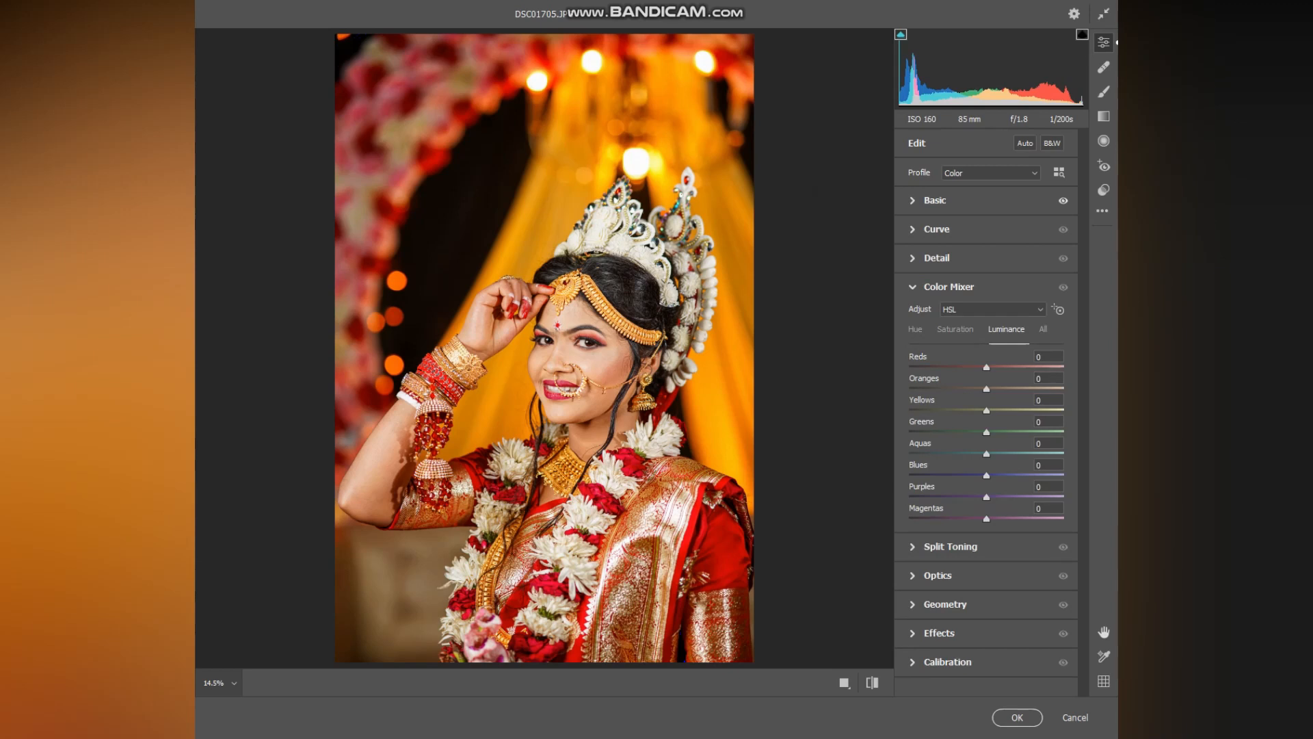
{"action": "left_click", "coordinate": [954, 329]}
{"action": "left_click_drag", "start_coordinate": [986, 389], "coordinate": [974, 366]}
{"action": "left_click", "coordinate": [1005, 329]}
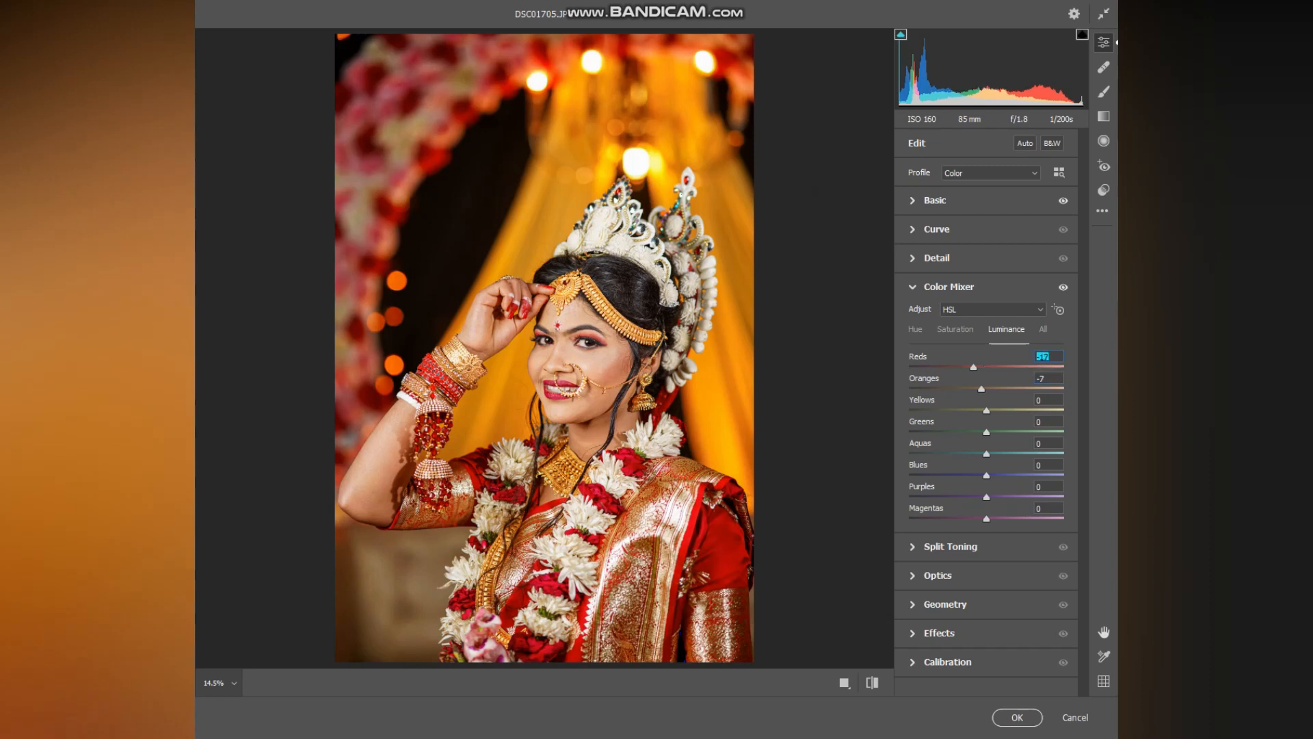
{"action": "left_click", "coordinate": [1017, 717]}
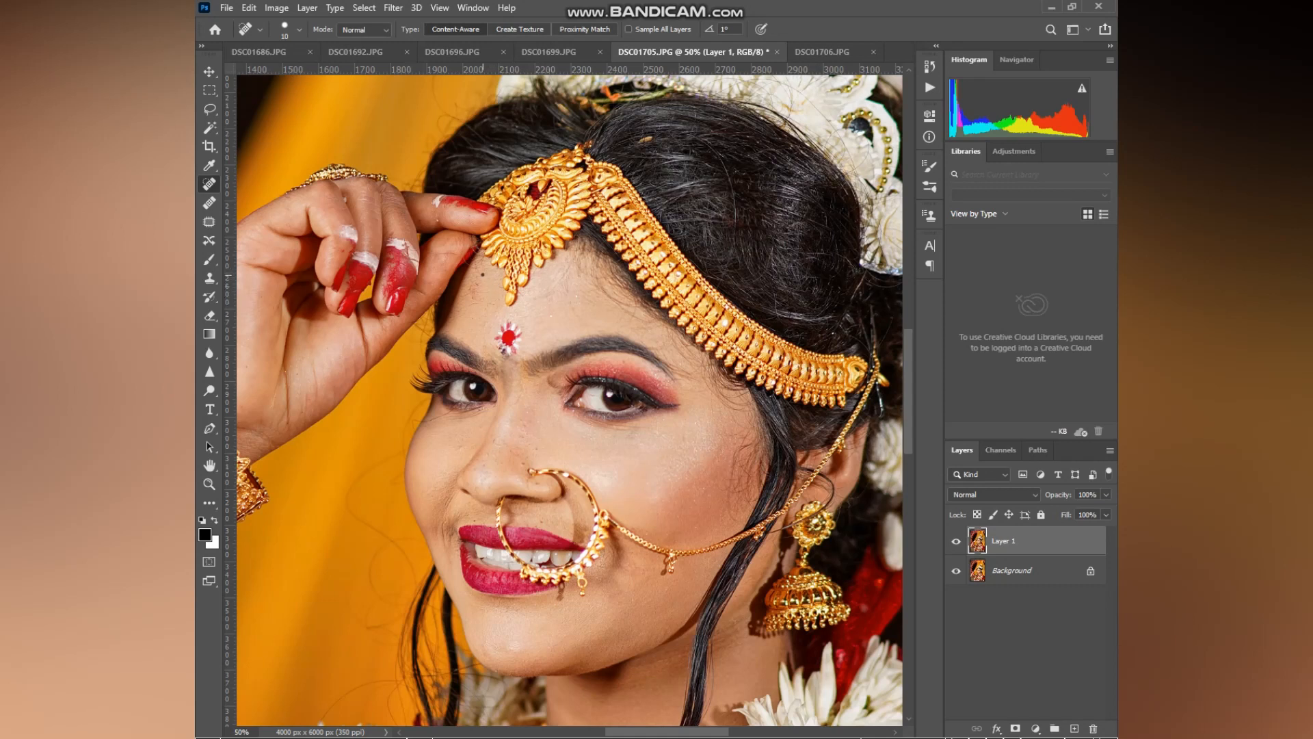
Step: Heal the small spots on the forehead near the raised fingers and duplicate Layer 1
{"action": "left_click_drag", "start_coordinate": [483, 269], "coordinate": [487, 282]}
{"action": "key", "text": "bracketright"}
{"action": "key", "text": "ctrl+j"}
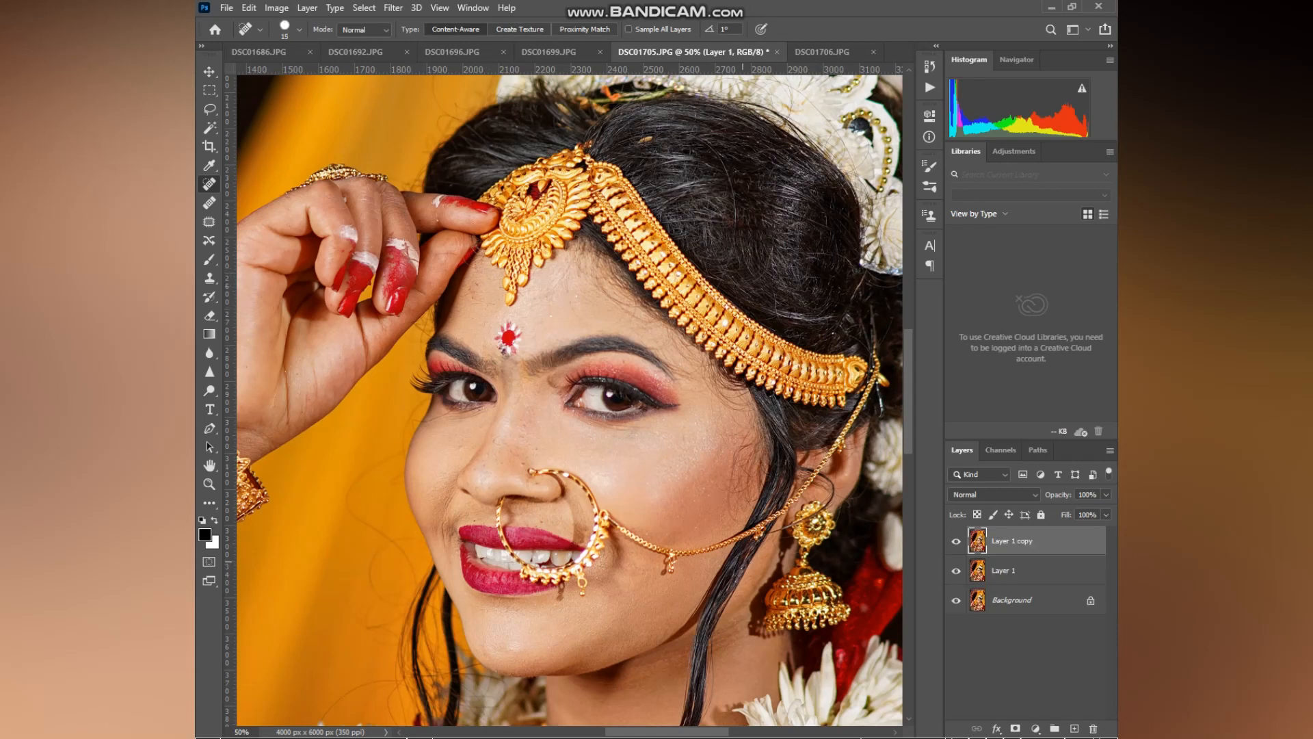
Step: Open Layer 1 copy in the SkinFiner filter and set the smoothing values Fine to -72 and Coarse to -70
{"action": "key", "text": "alt+t"}
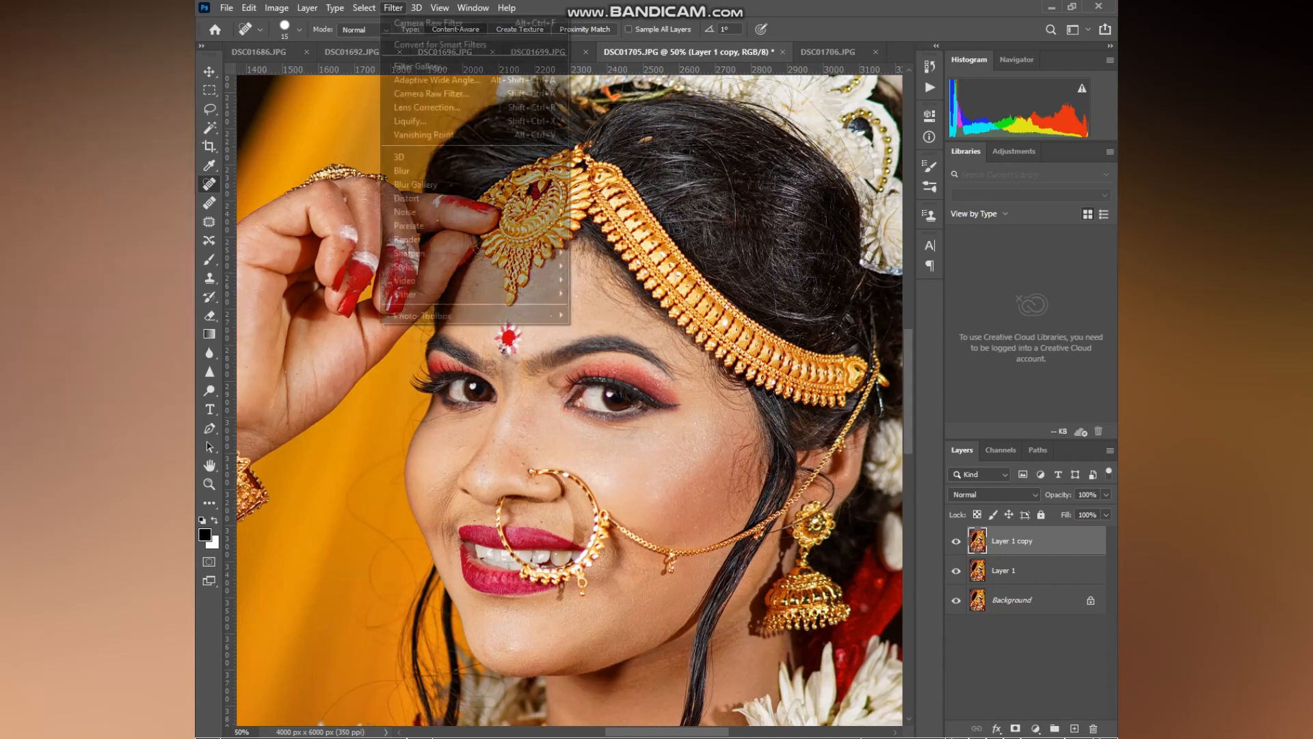
{"action": "mouse_move", "coordinate": [474, 315]}
{"action": "left_click", "coordinate": [598, 315]}
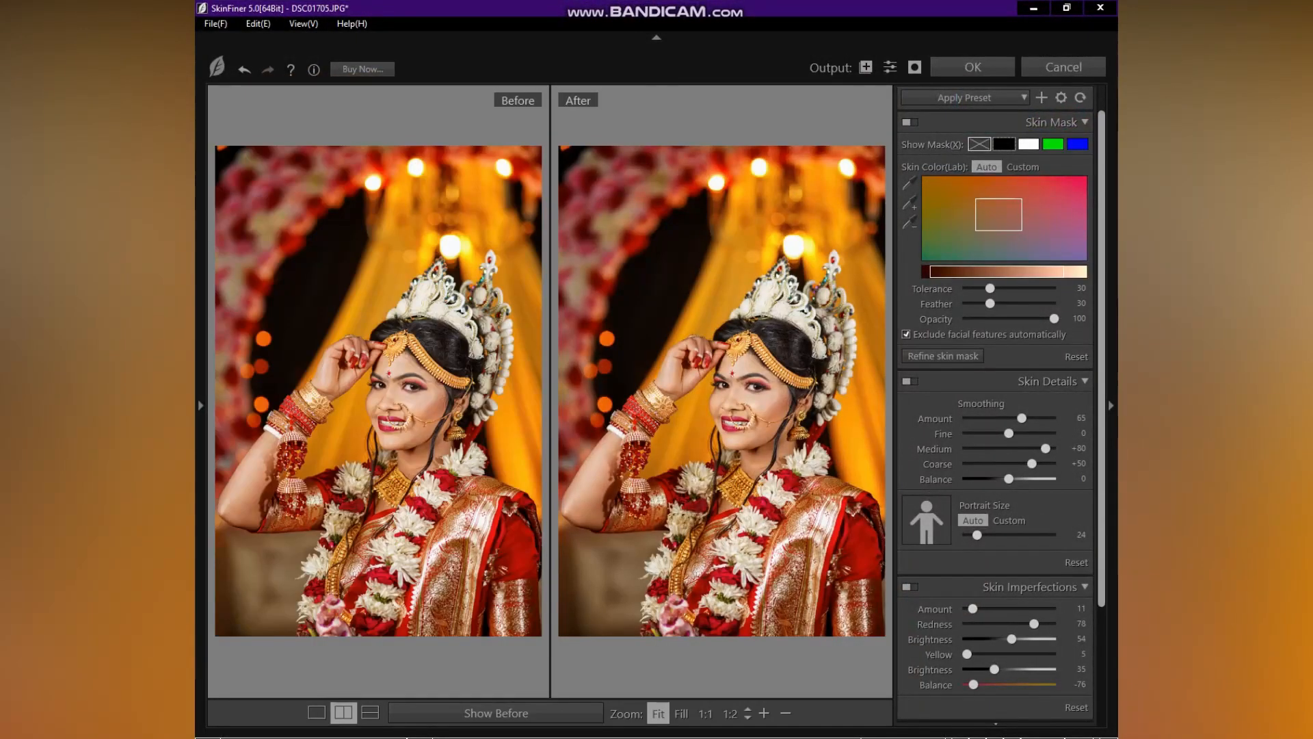
{"action": "scroll", "coordinate": [378, 390], "scroll_direction": "up", "scroll_amount": 2}
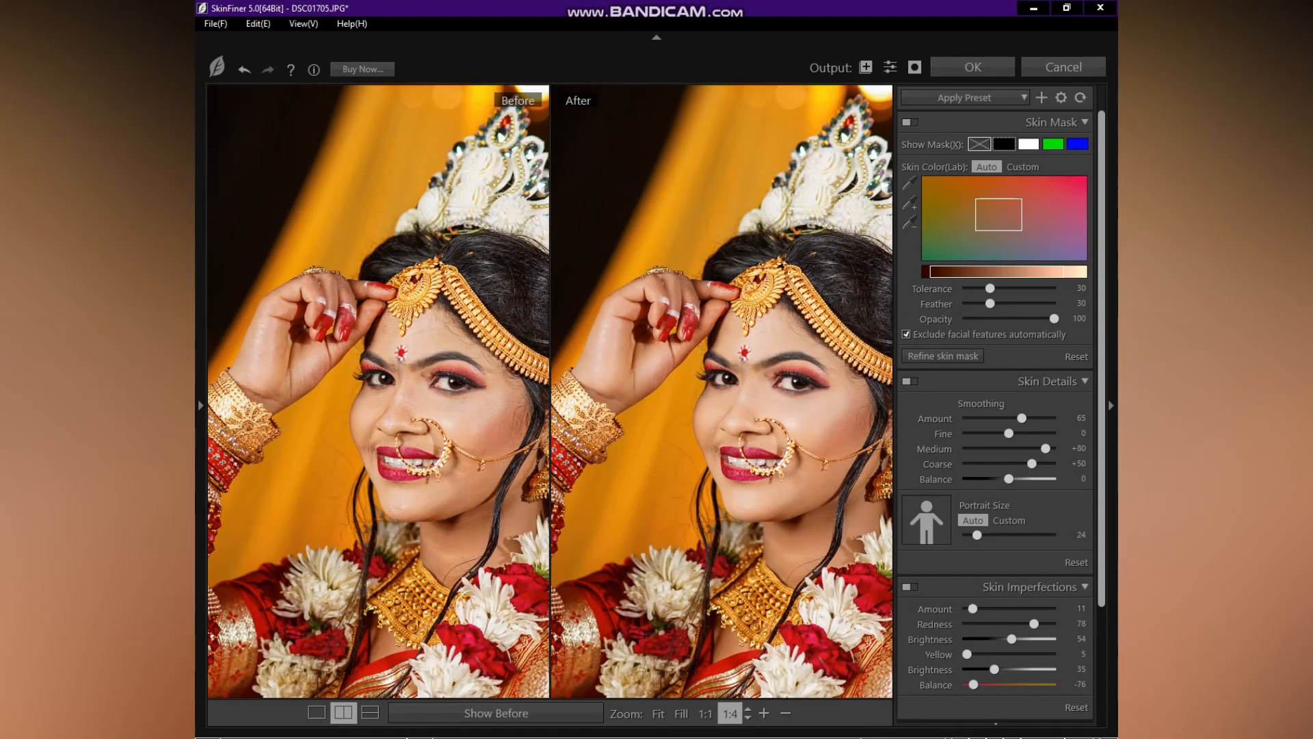
{"action": "left_click_drag", "start_coordinate": [378, 391], "coordinate": [363, 385]}
{"action": "left_click_drag", "start_coordinate": [1031, 463], "coordinate": [976, 463]}
{"action": "scroll", "coordinate": [995, 621], "scroll_direction": "down", "scroll_amount": 3}
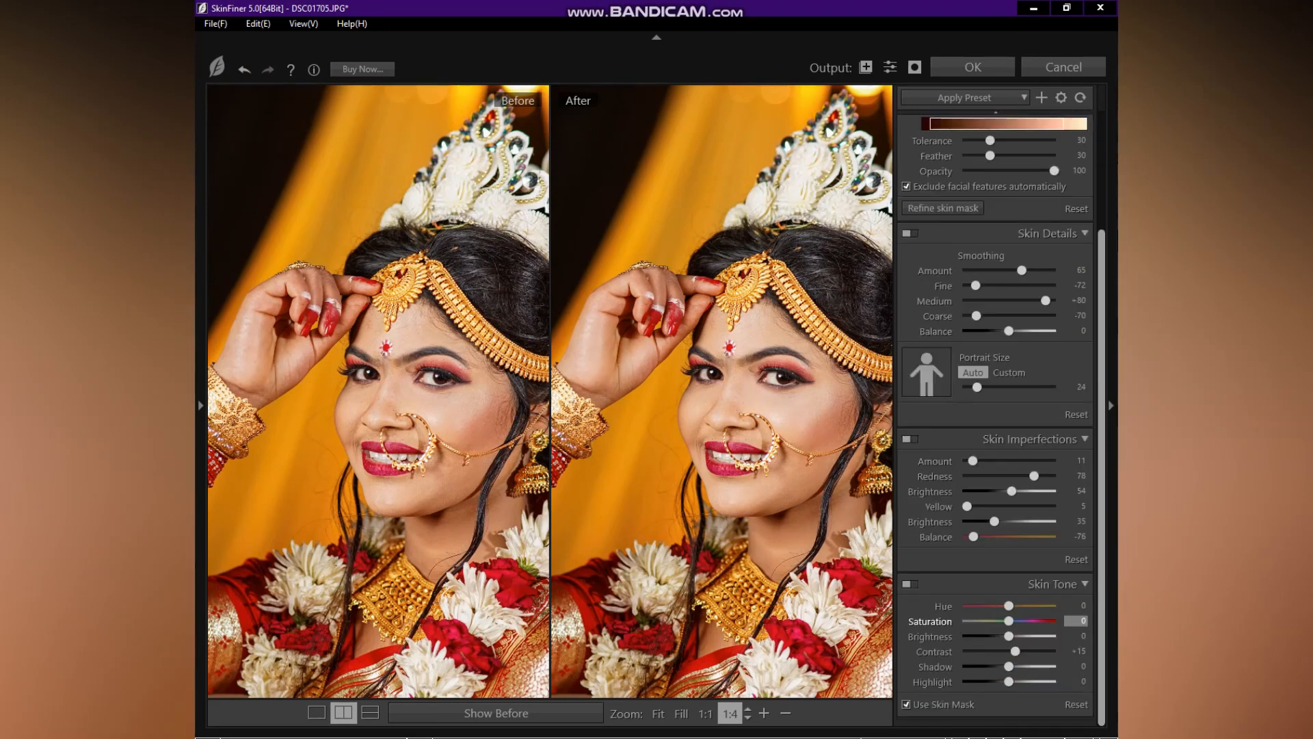
Step: Set Saturation to +11, Medium smoothing to +62 and Portrait Size to 29, use a custom skin mask colour, and apply SkinFiner
{"action": "left_click_drag", "start_coordinate": [1009, 621], "coordinate": [1014, 620]}
{"action": "left_click_drag", "start_coordinate": [1045, 301], "coordinate": [1037, 301]}
{"action": "left_click_drag", "start_coordinate": [976, 387], "coordinate": [982, 386]}
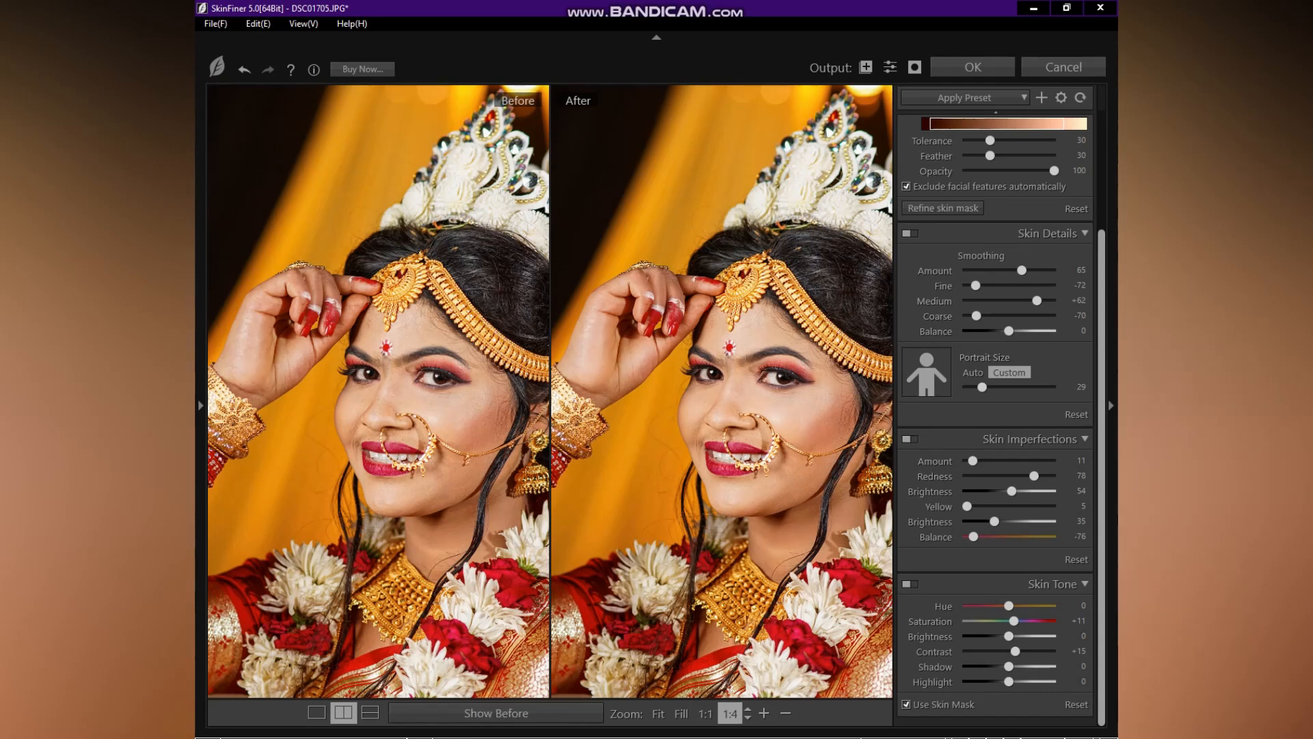
{"action": "scroll", "coordinate": [995, 410], "scroll_direction": "up", "scroll_amount": 3}
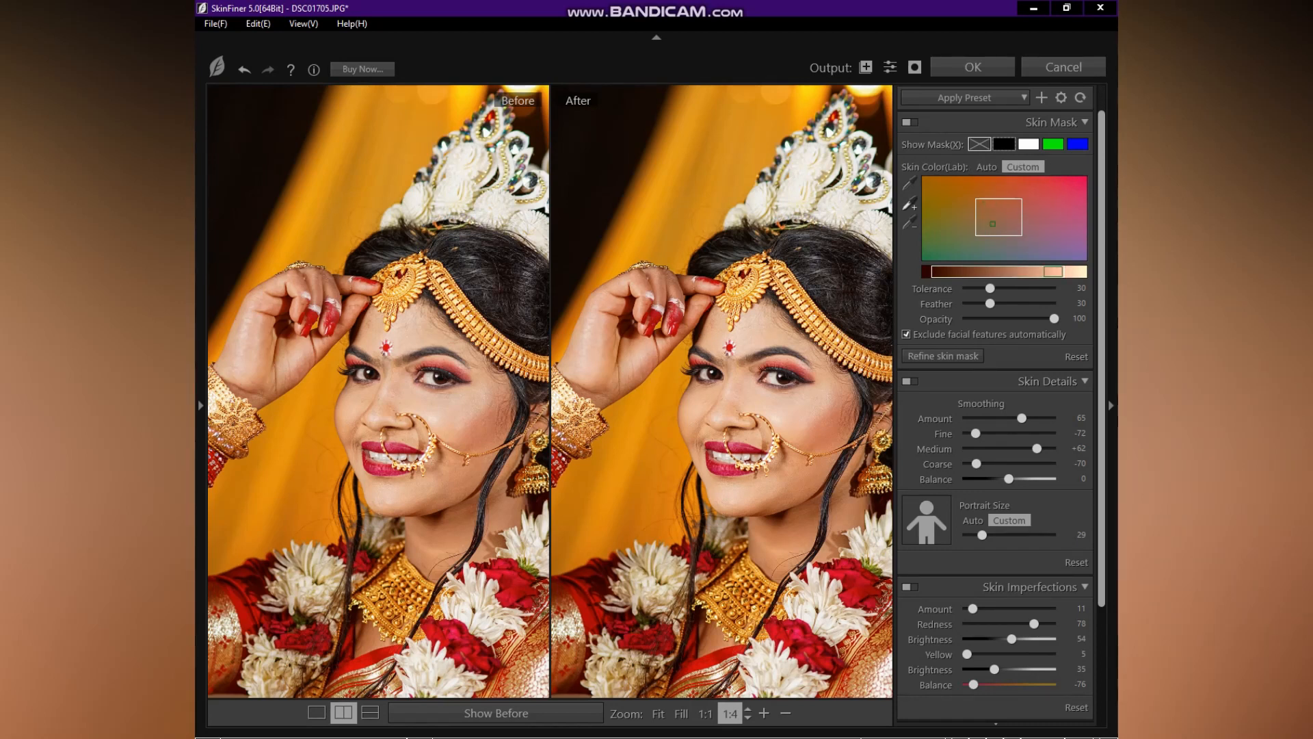
{"action": "left_click", "coordinate": [972, 67]}
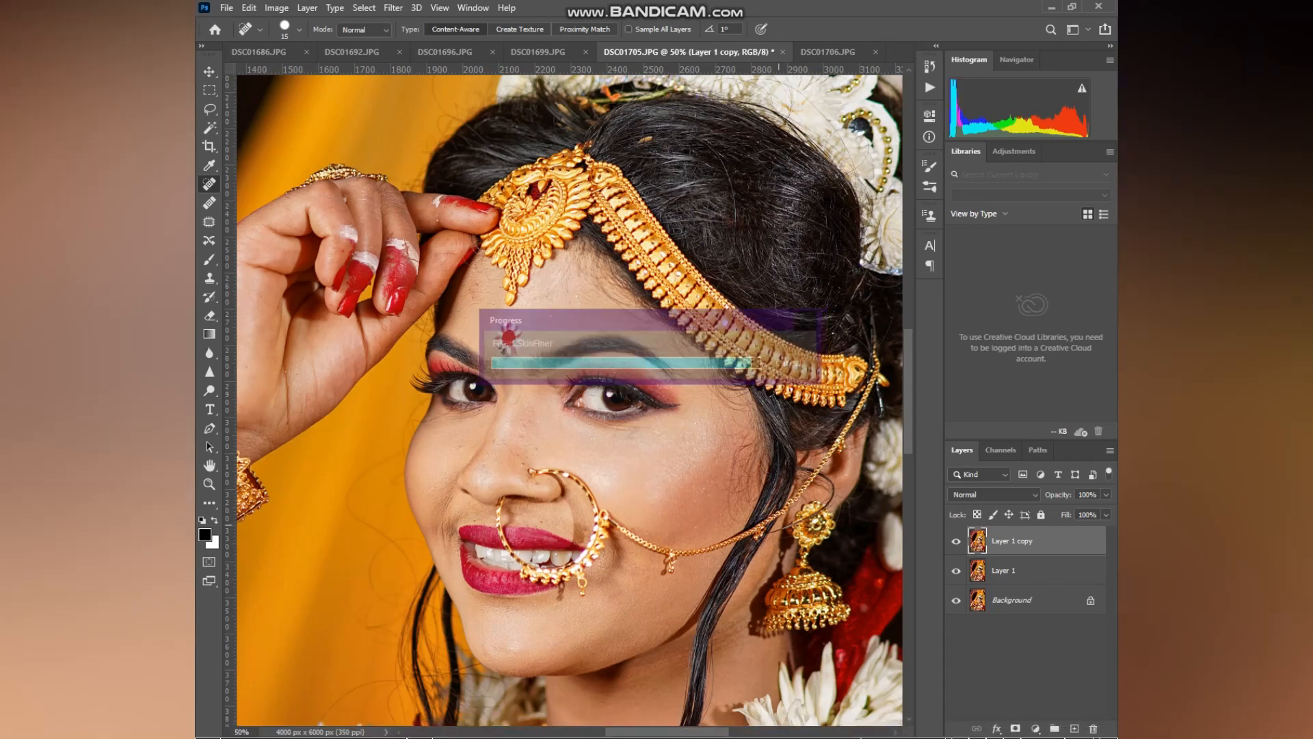
Step: Heal the spot below the eye on the smoothed layer and merge Layer 1 copy down into Layer 1
{"action": "left_click", "coordinate": [957, 540]}
{"action": "left_click", "coordinate": [957, 541]}
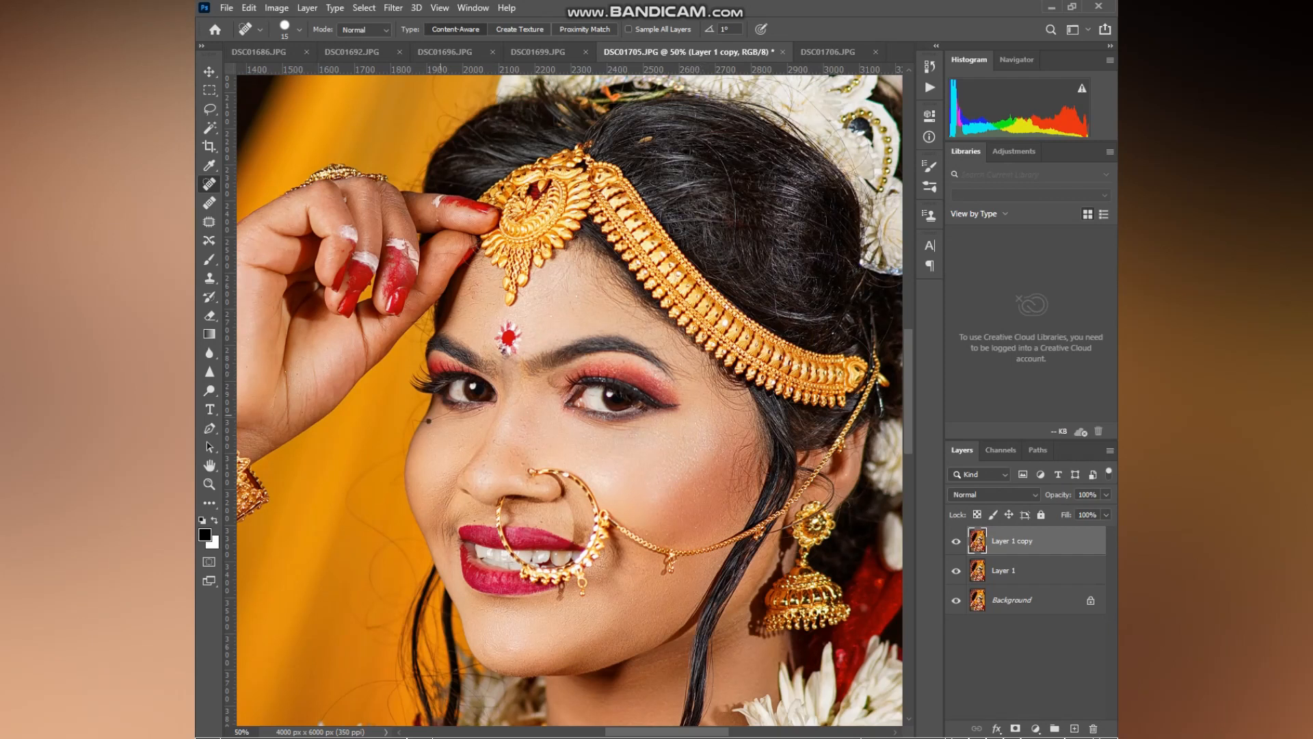
{"action": "left_click", "coordinate": [445, 413]}
{"action": "right_click", "coordinate": [1043, 540]}
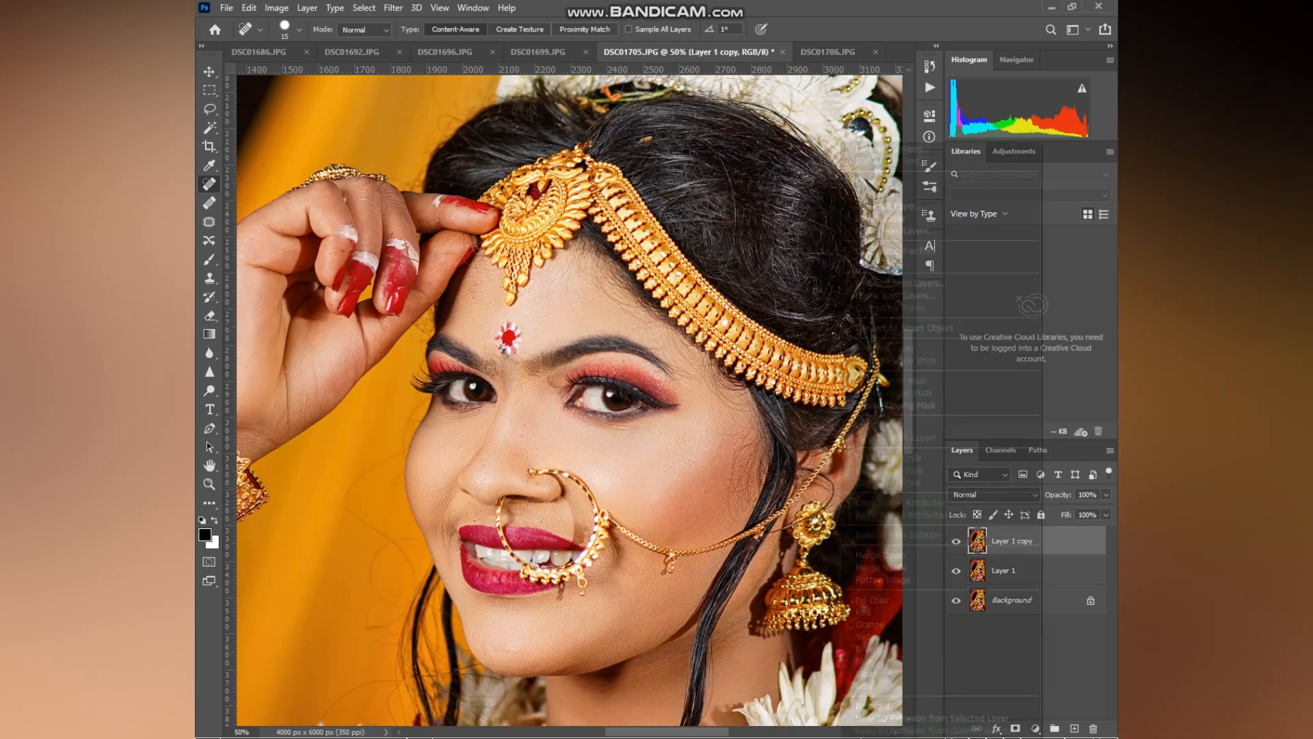
{"action": "left_click", "coordinate": [940, 554]}
Step: Duplicate Layer 1 twice and apply a High Pass filter with a 4.0 pixel radius to the top copy
{"action": "key", "text": "ctrl+j"}
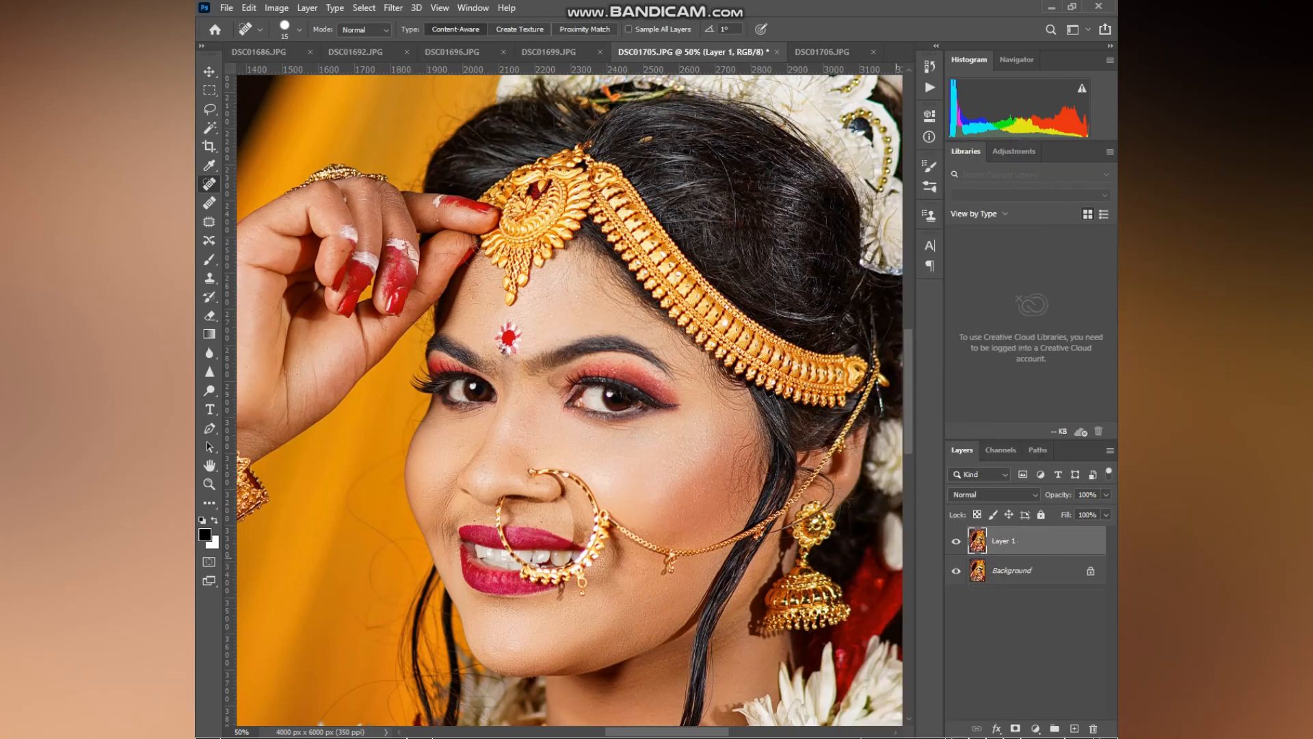
{"action": "left_click", "coordinate": [393, 7]}
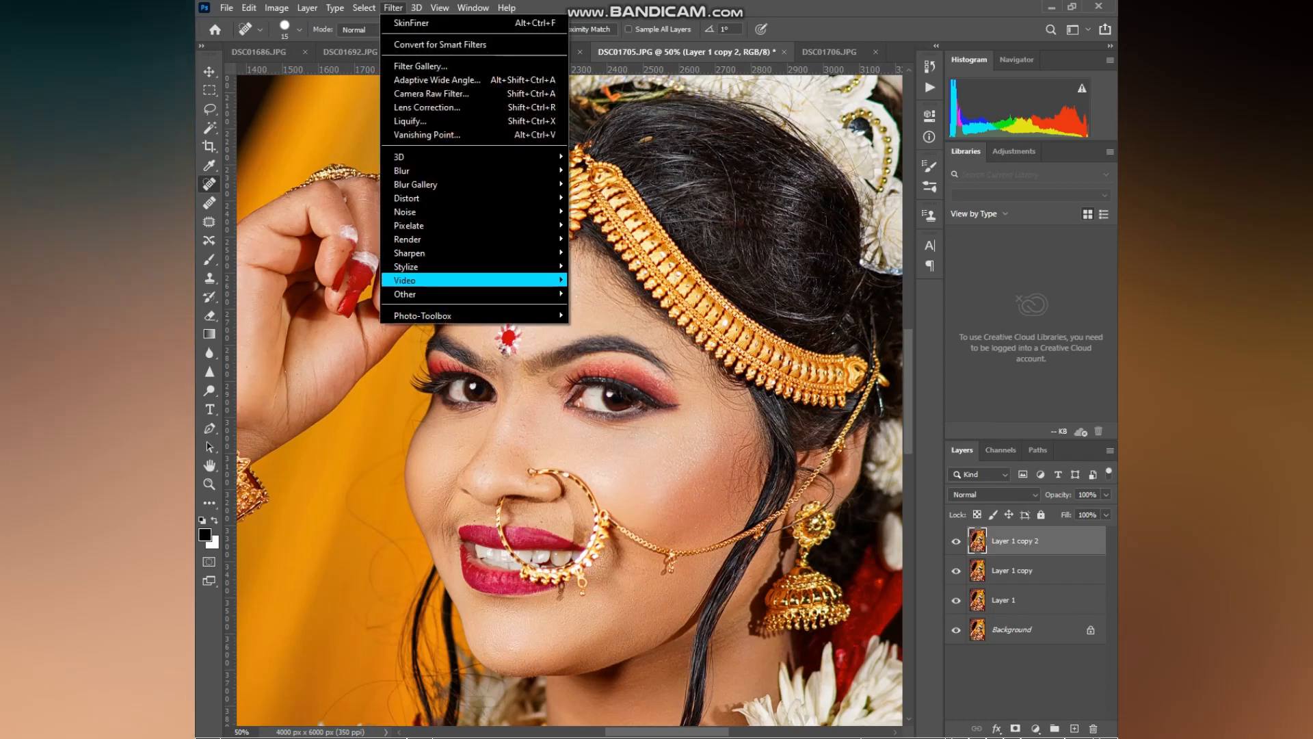
{"action": "mouse_move", "coordinate": [473, 293]}
{"action": "left_click", "coordinate": [601, 307]}
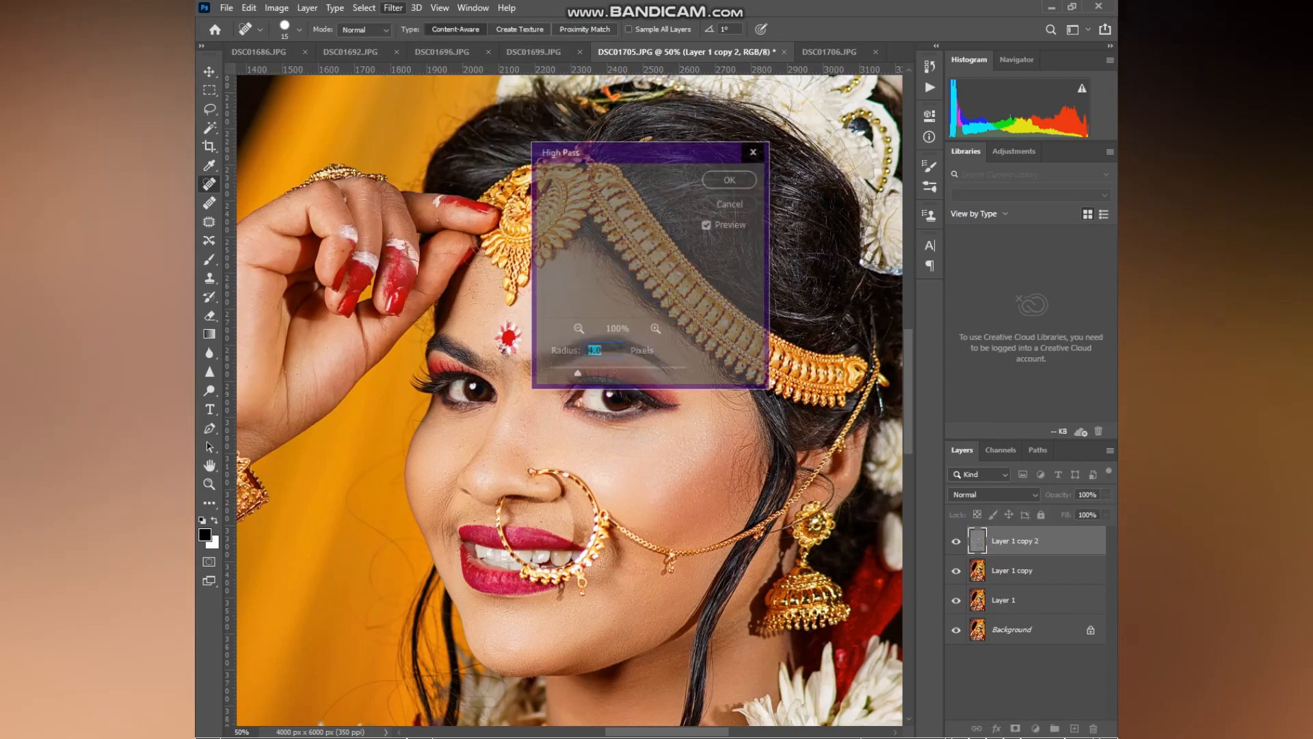
{"action": "key", "text": "Return"}
Step: Set the high-pass layer's blend mode to Overlay and add an inverted, black layer mask to it
{"action": "left_click", "coordinate": [994, 494]}
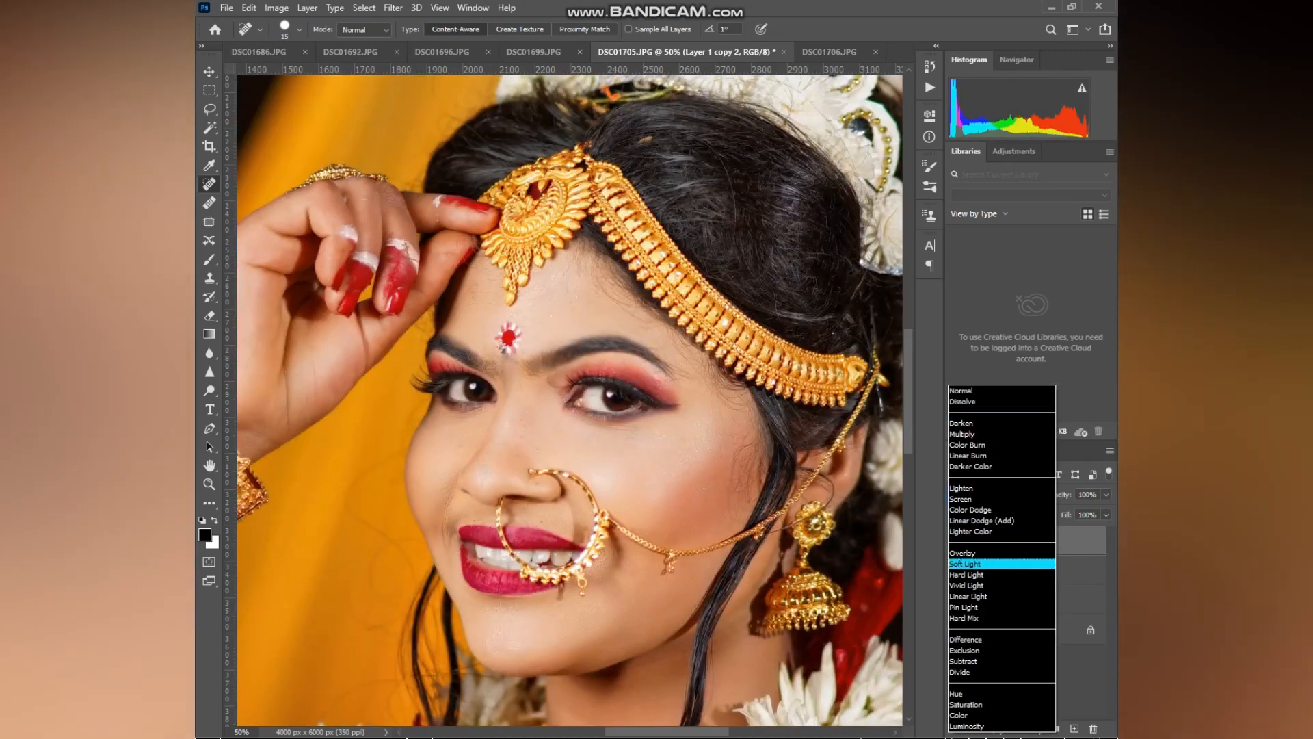
{"action": "key", "text": "Return"}
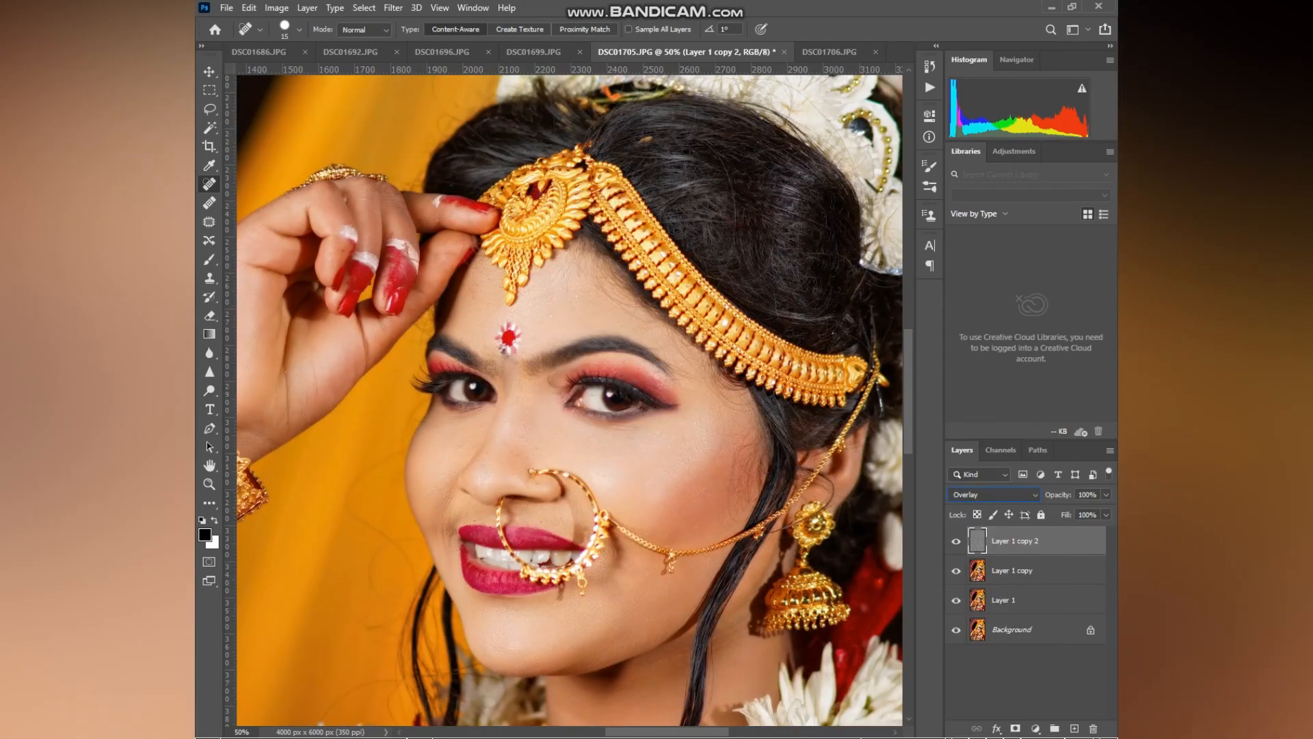
{"action": "left_click", "coordinate": [1015, 728]}
{"action": "key", "text": "ctrl+0"}
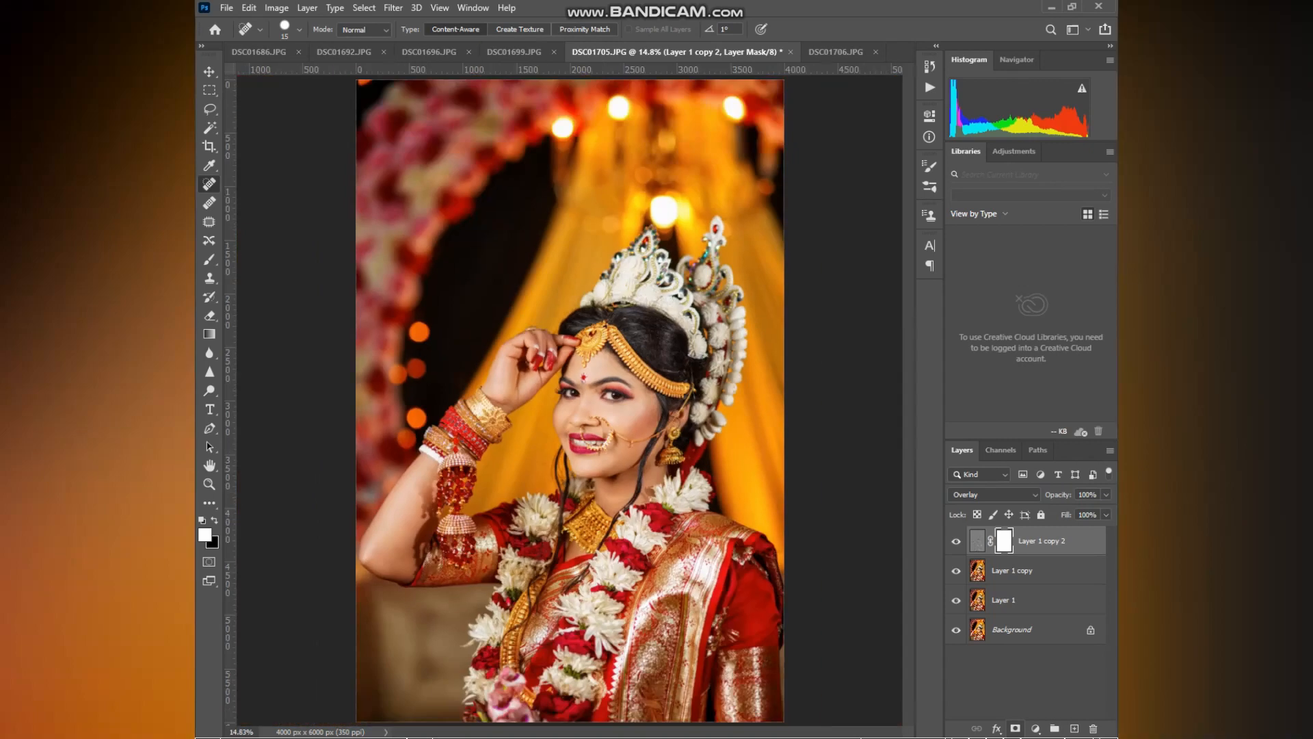
{"action": "key", "text": "ctrl+i"}
Step: Paint white on the layer mask over the eyes with a soft Brush to reveal the sharpening there
{"action": "key", "text": "ctrl+plus"}
{"action": "key", "text": "ctrl+plus"}
{"action": "key", "text": "ctrl+plus"}
{"action": "key", "text": "ctrl+plus"}
{"action": "key", "text": "b"}
{"action": "key", "text": "bracketleft"}
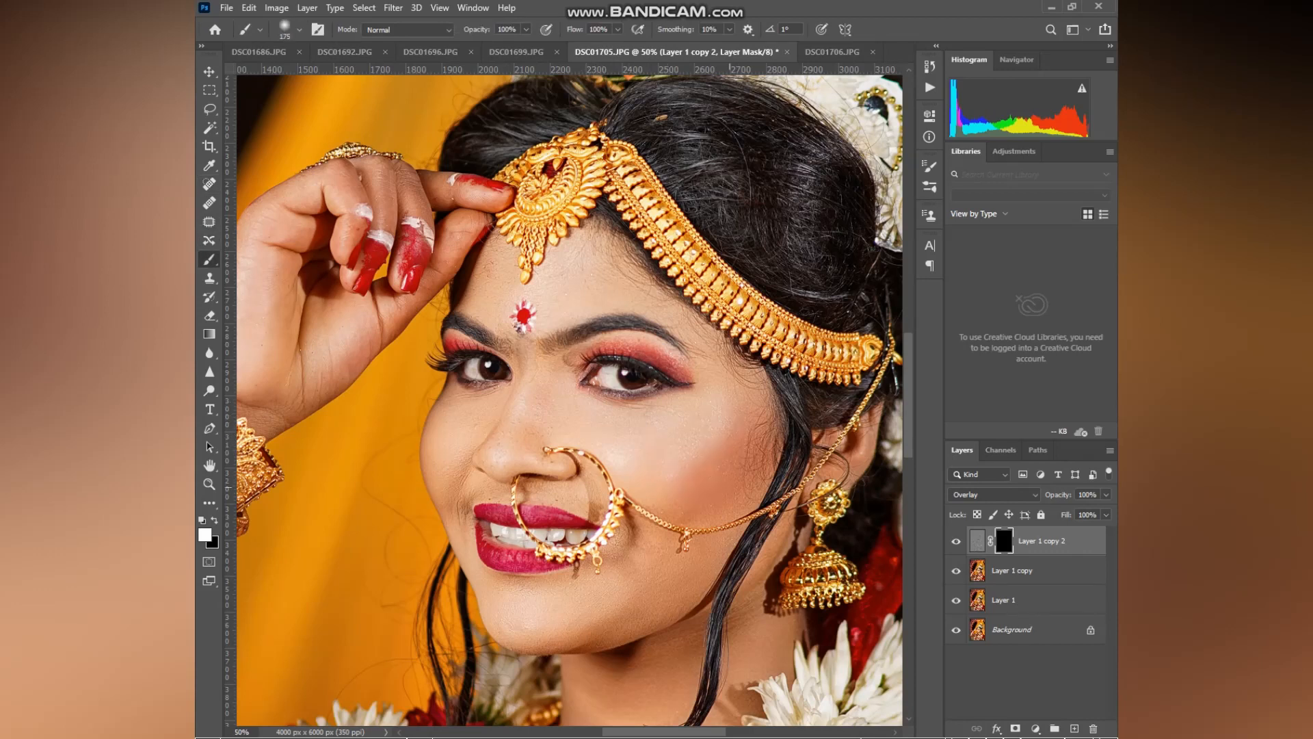
{"action": "key", "text": "bracketleft"}
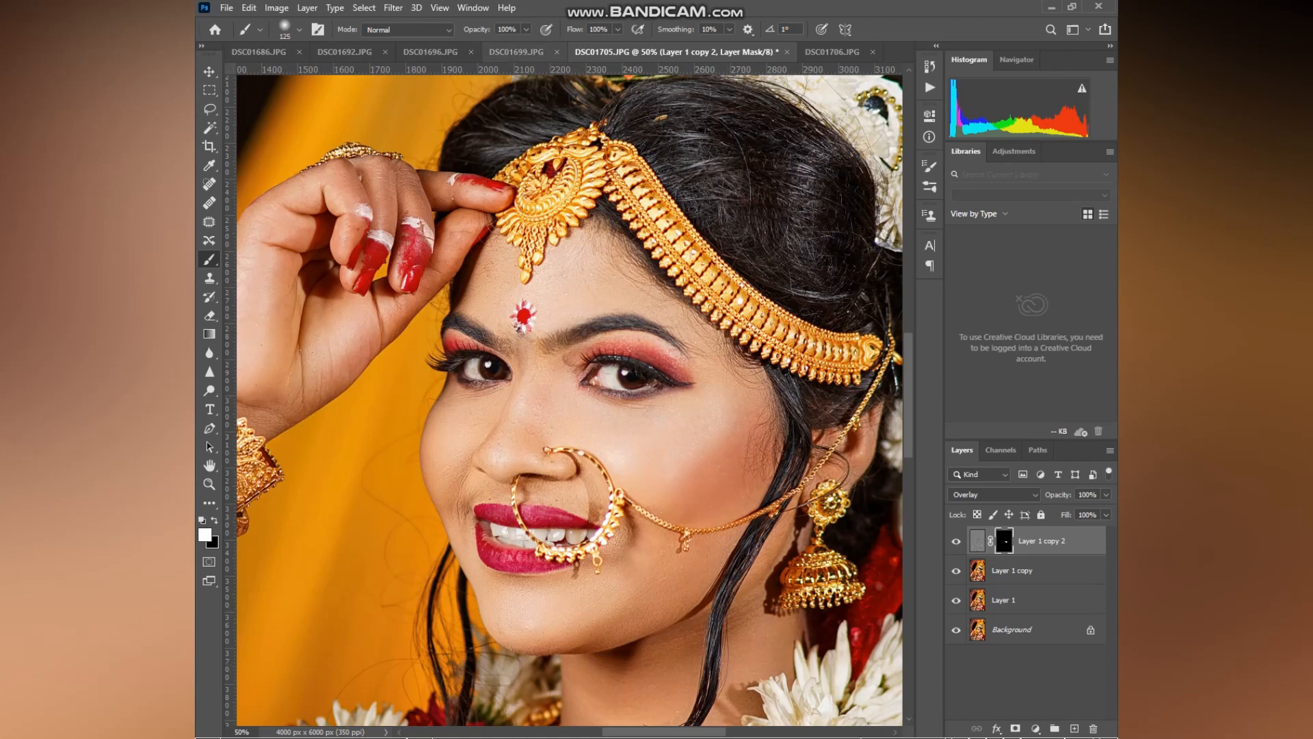
Step: Set the brush opacity to 54% and paint the sharpening into other facial details with a smaller brush
{"action": "key", "text": "5"}
{"action": "key", "text": "4"}
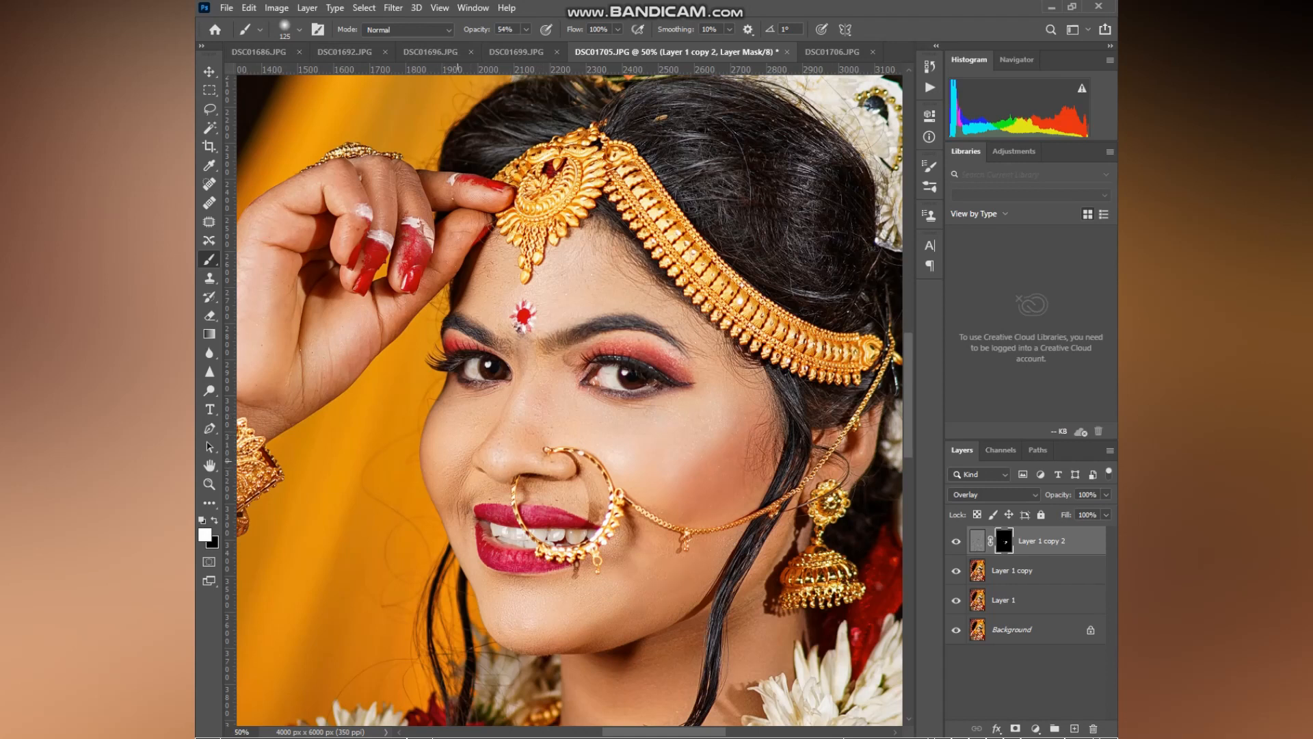
{"action": "key", "text": "bracketleft"}
{"action": "key", "text": "bracketleft"}
{"action": "scroll", "coordinate": [584, 480], "scroll_direction": "up", "scroll_amount": 3}
{"action": "key", "text": "bracketright"}
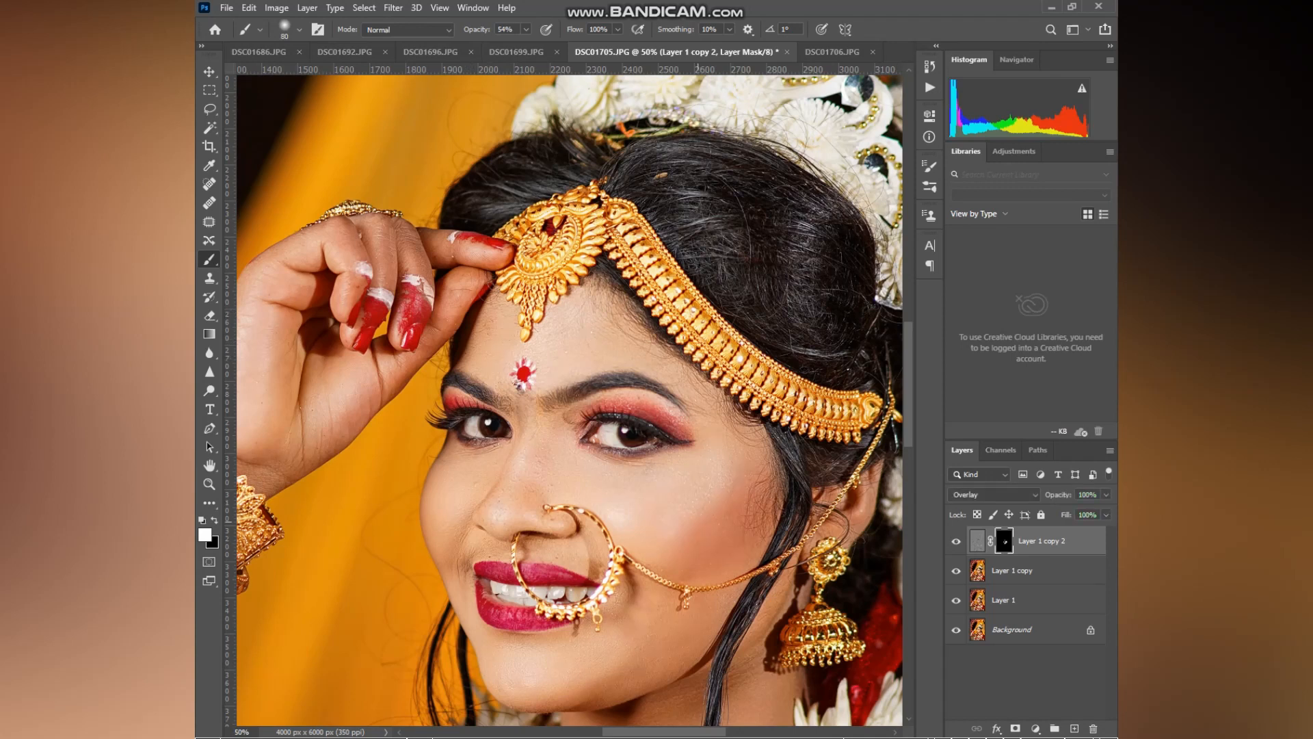
Step: Merge the masked Overlay layer down into Layer 1 copy
{"action": "key", "text": "ctrl+0"}
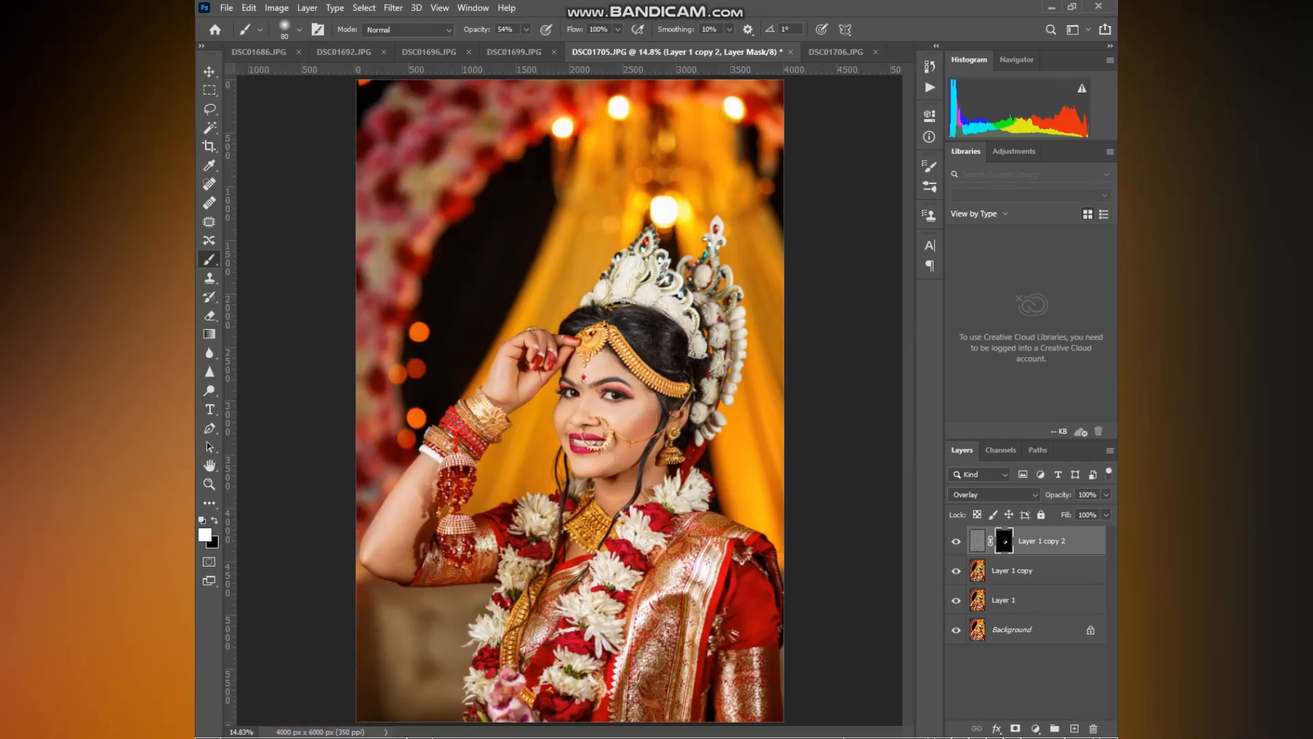
{"action": "right_click", "coordinate": [1061, 544]}
{"action": "left_click", "coordinate": [957, 555]}
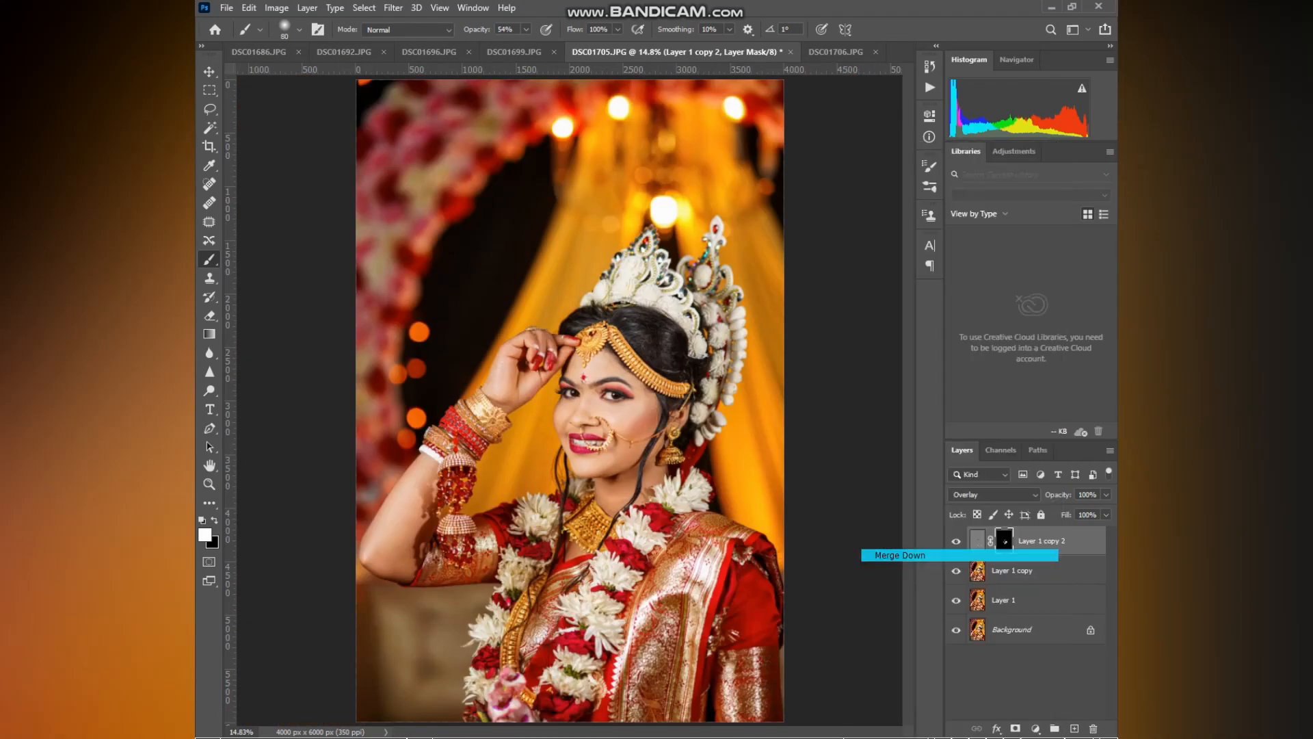
Step: Duplicate the merged layer twice and apply a 4.0 pixel High Pass filter to Layer 1 copy 3
{"action": "left_click", "coordinate": [393, 7]}
{"action": "mouse_move", "coordinate": [479, 294]}
{"action": "left_click", "coordinate": [601, 307]}
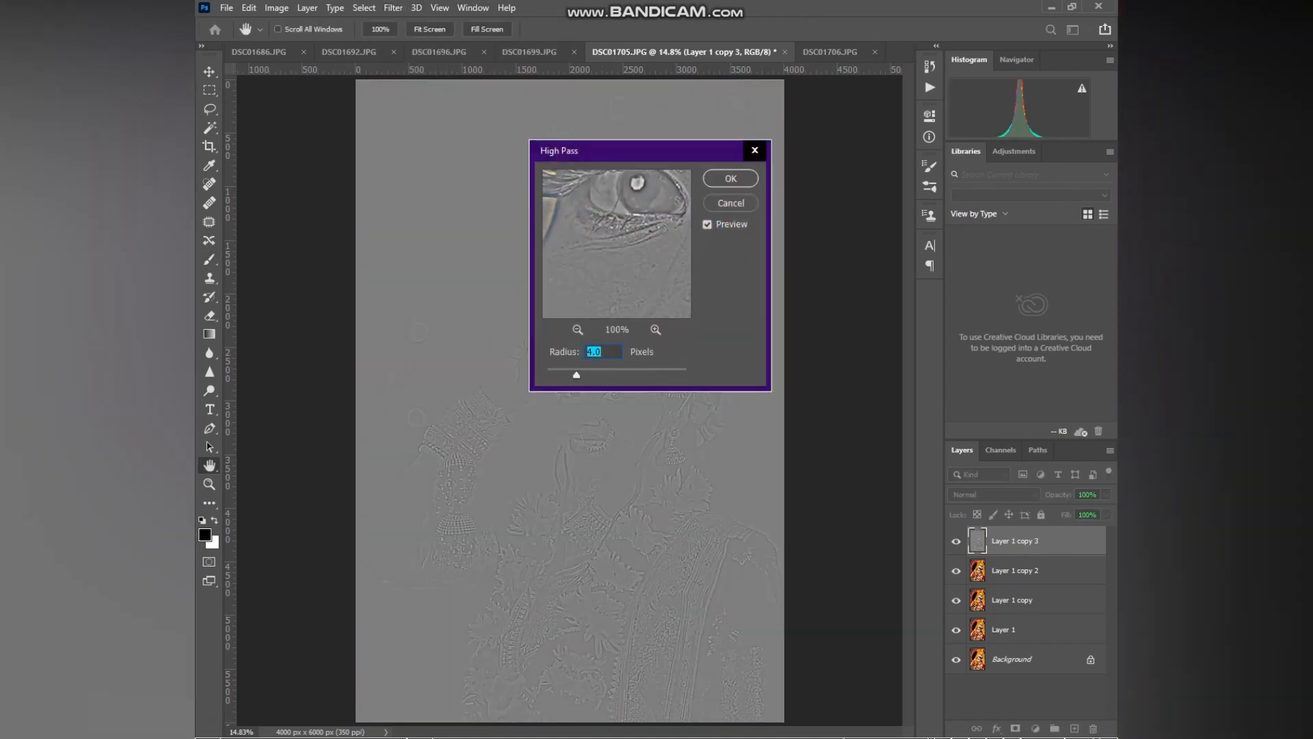
{"action": "left_click", "coordinate": [729, 178]}
{"action": "key", "text": "ctrl+plus"}
{"action": "key", "text": "ctrl+plus"}
{"action": "key", "text": "ctrl+plus"}
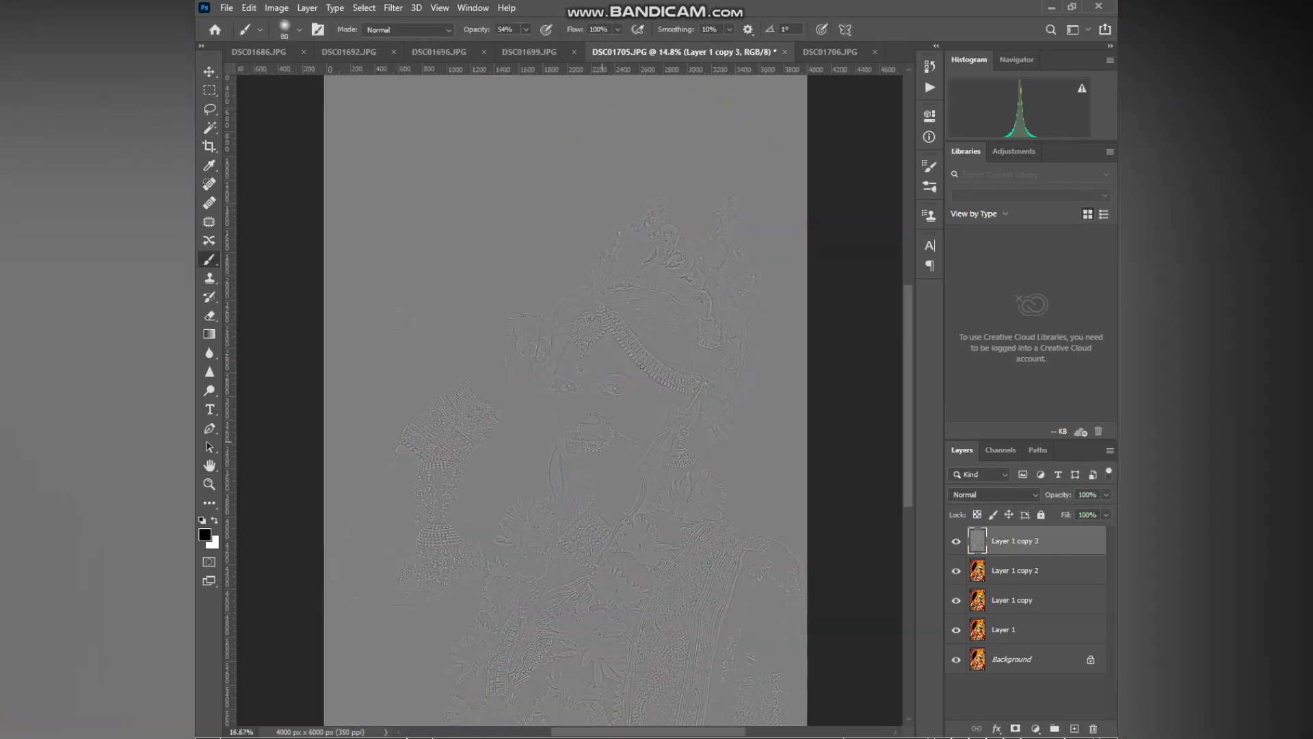
Step: Set the High Pass layer Layer 1 copy 3 to Soft Light, compare its effect at closer view, and reduce its opacity
{"action": "left_click", "coordinate": [993, 494]}
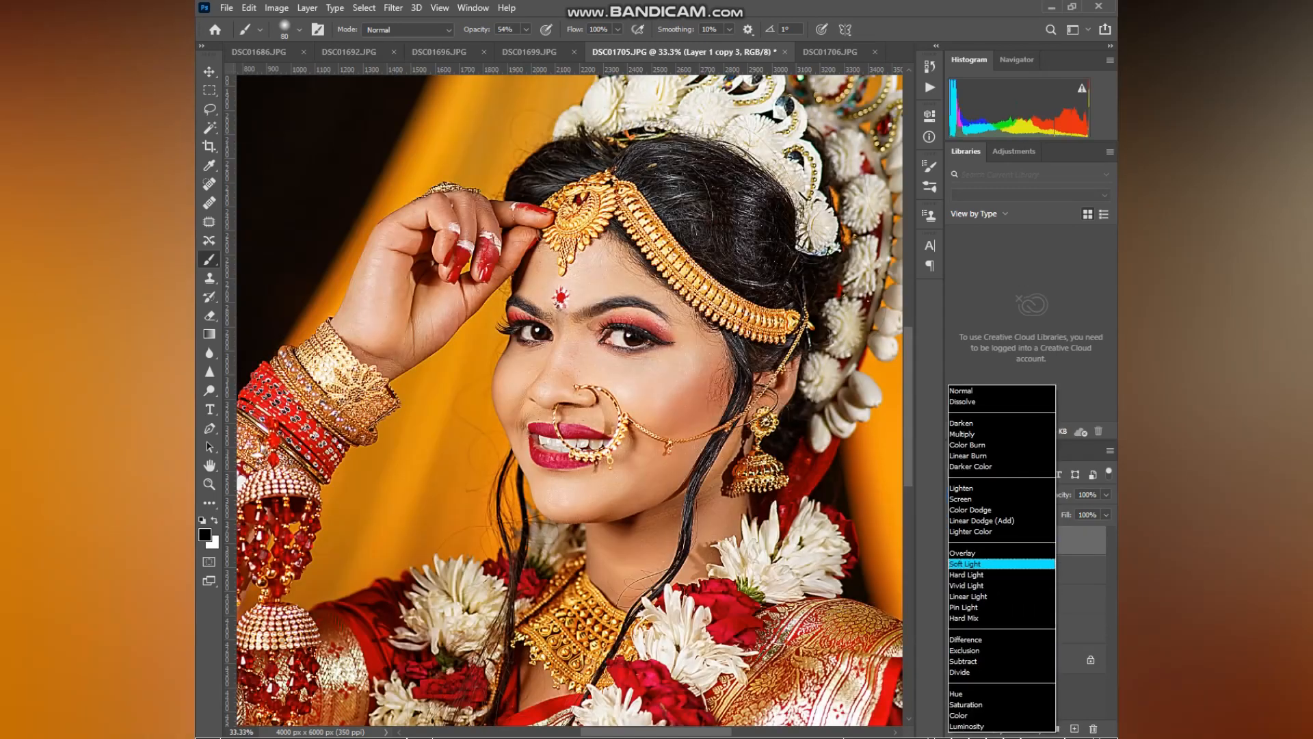
{"action": "left_click", "coordinate": [966, 563]}
{"action": "key", "text": "ctrl+plus"}
{"action": "left_click", "coordinate": [956, 540]}
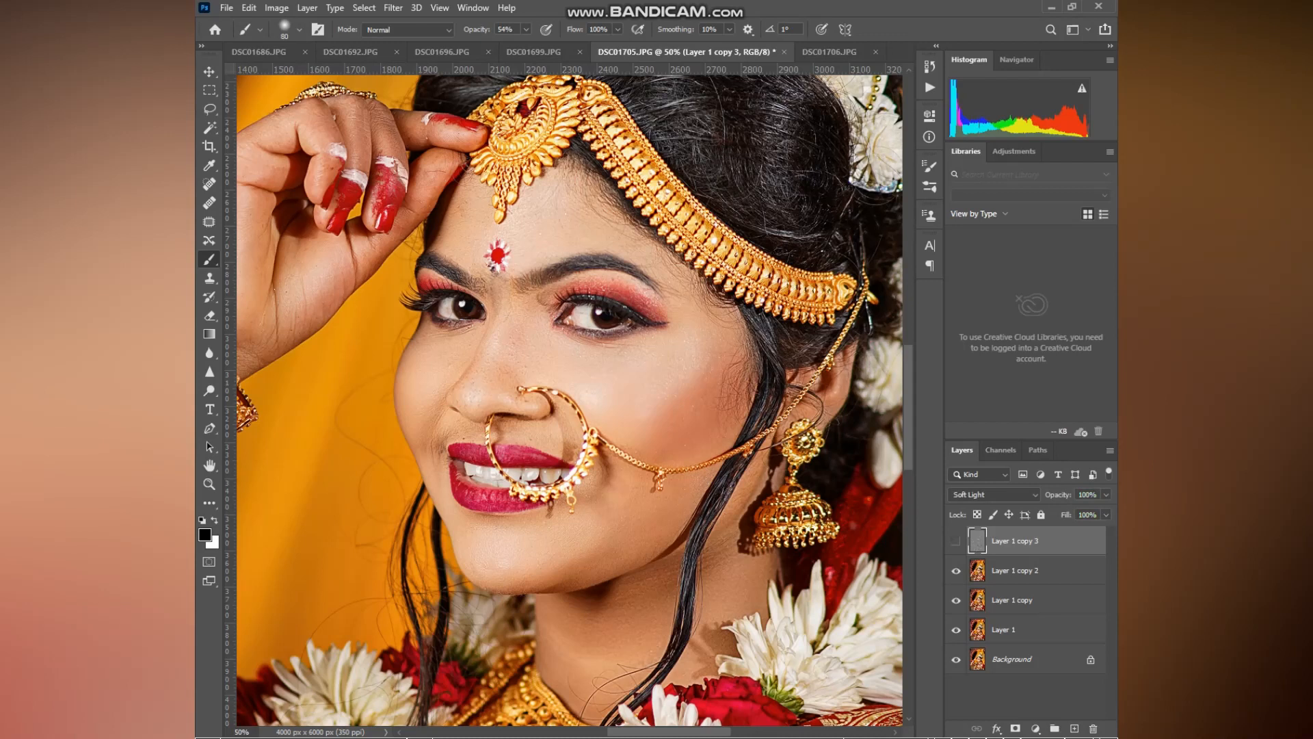
{"action": "left_click", "coordinate": [957, 540]}
{"action": "left_click", "coordinate": [1106, 494]}
{"action": "left_click_drag", "start_coordinate": [1107, 511], "coordinate": [1082, 511]}
Step: Merge all visible layers into the Background and check the result in close-up and full view
{"action": "right_click", "coordinate": [1061, 540]}
{"action": "left_click", "coordinate": [890, 566]}
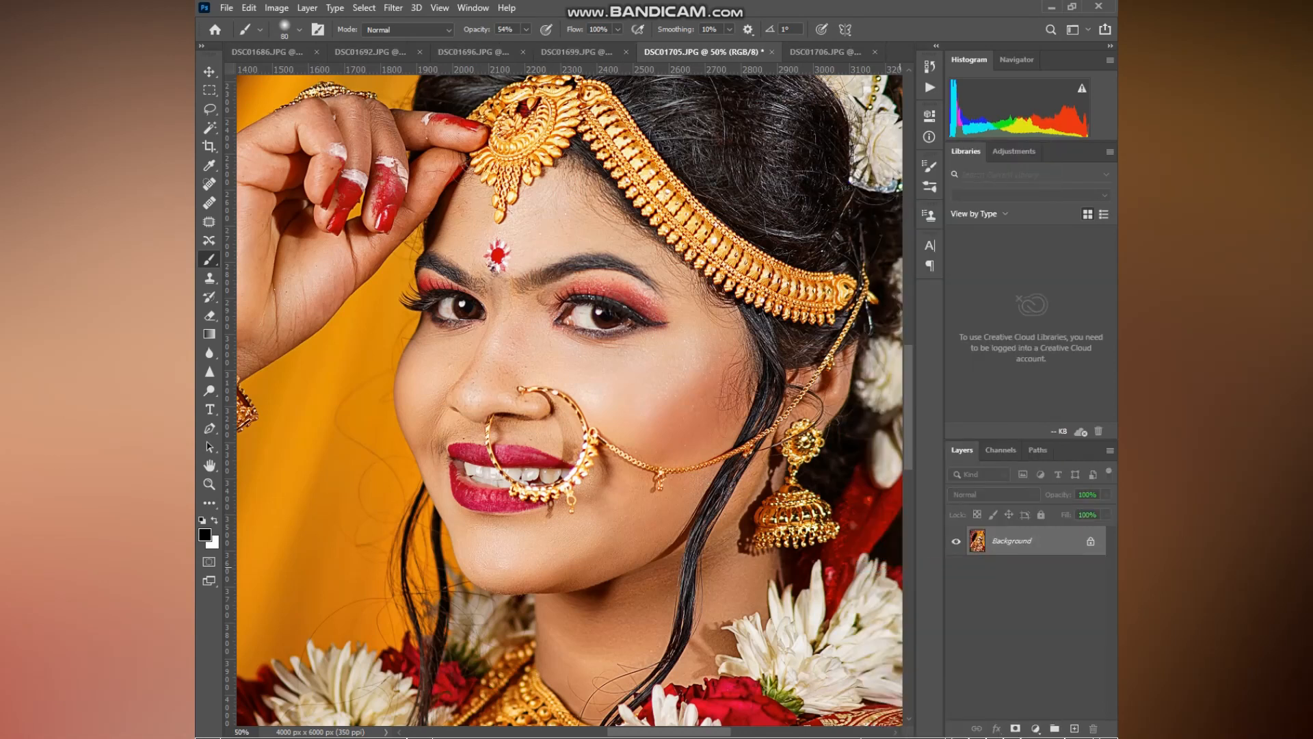
{"action": "key", "text": "ctrl+0"}
{"action": "scroll", "coordinate": [623, 439], "scroll_direction": "up", "scroll_amount": 6}
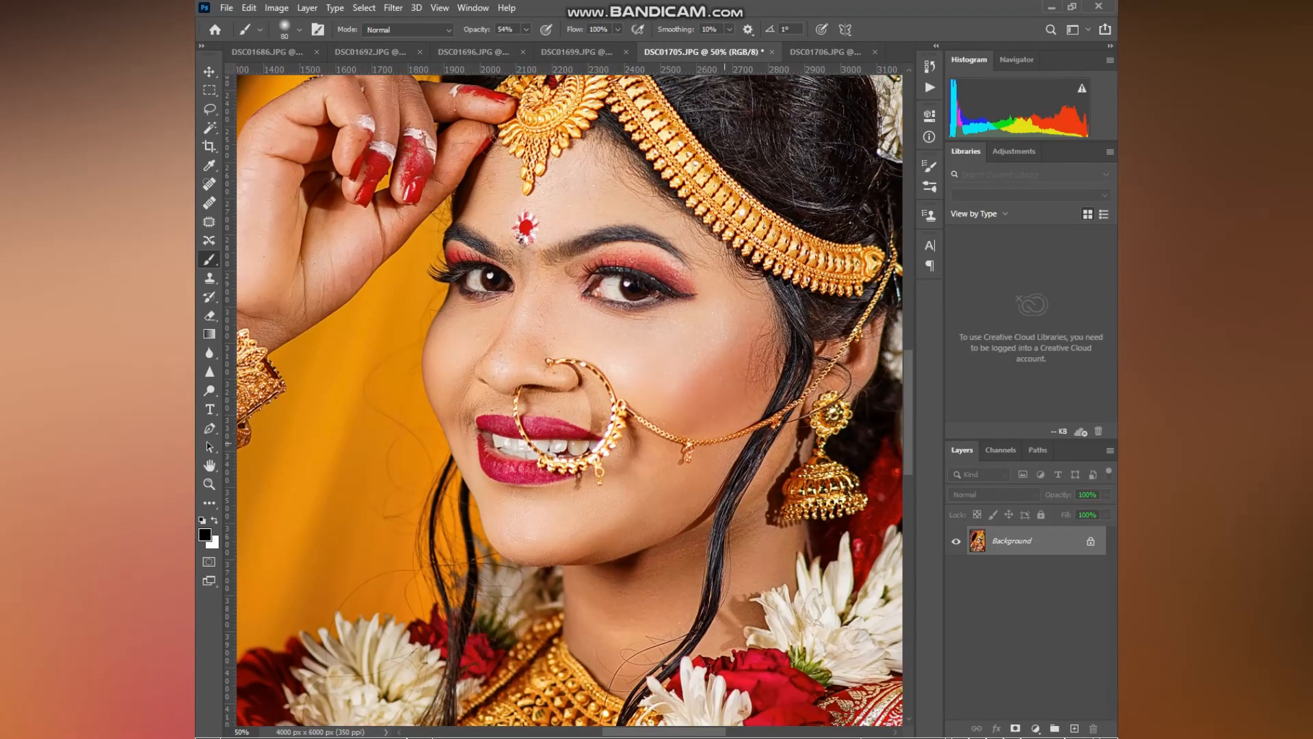
{"action": "key", "text": "ctrl+0"}
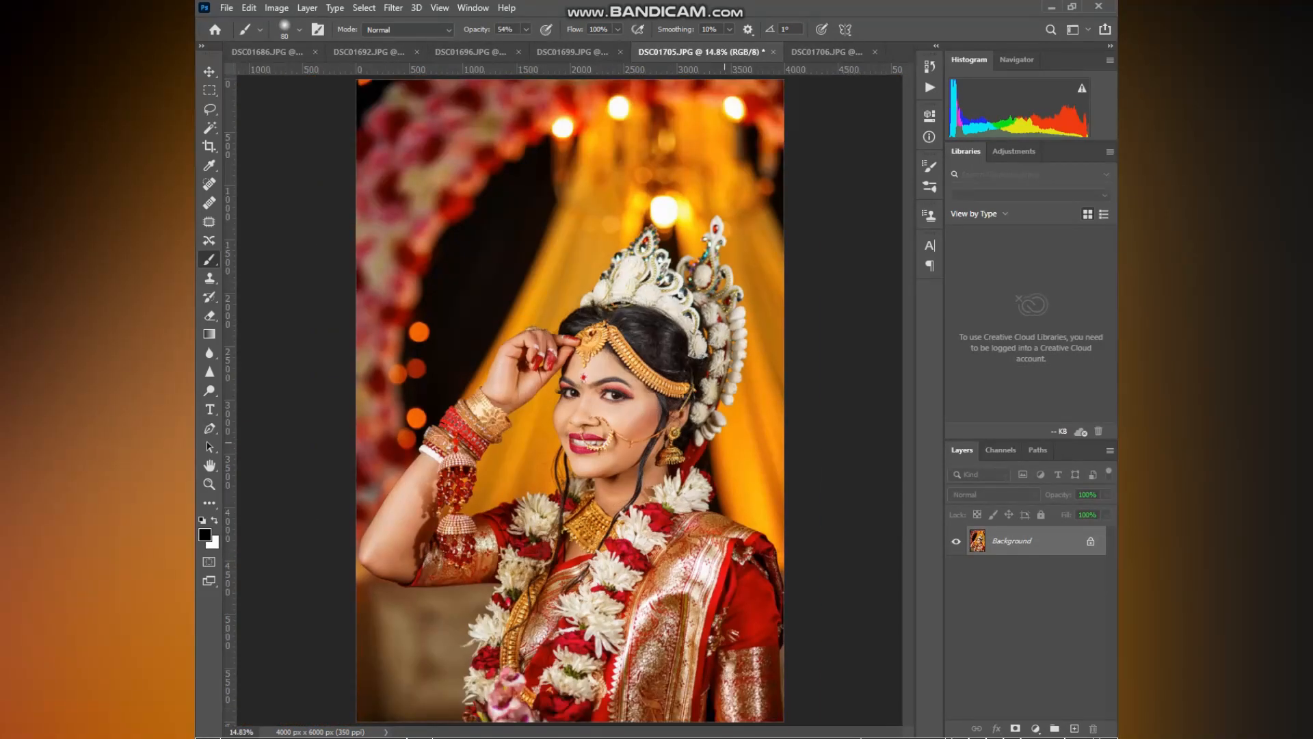
Step: Duplicate the merged image twice and, in the Camera Raw Filter, set Tint to +10 and warm the Temperature slightly
{"action": "key", "text": "ctrl+j"}
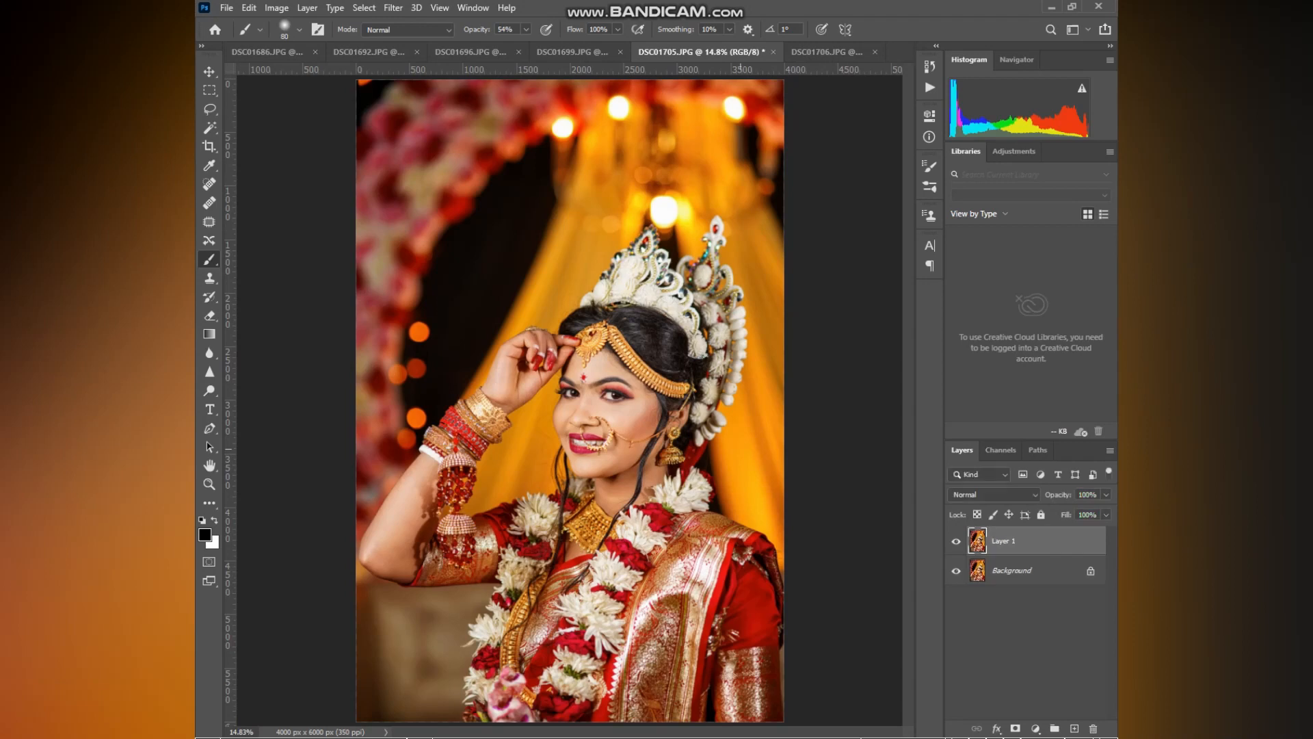
{"action": "key", "text": "ctrl+j"}
{"action": "left_click", "coordinate": [393, 8]}
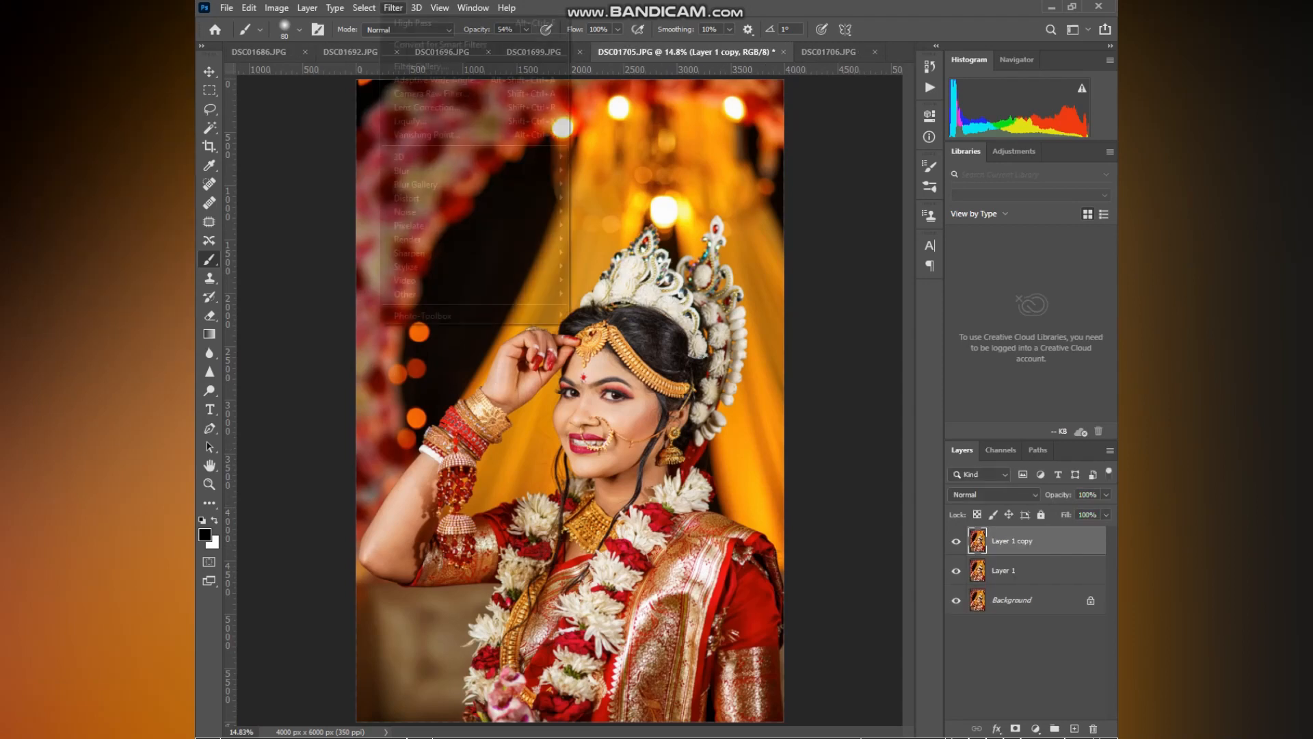
{"action": "mouse_move", "coordinate": [405, 293]}
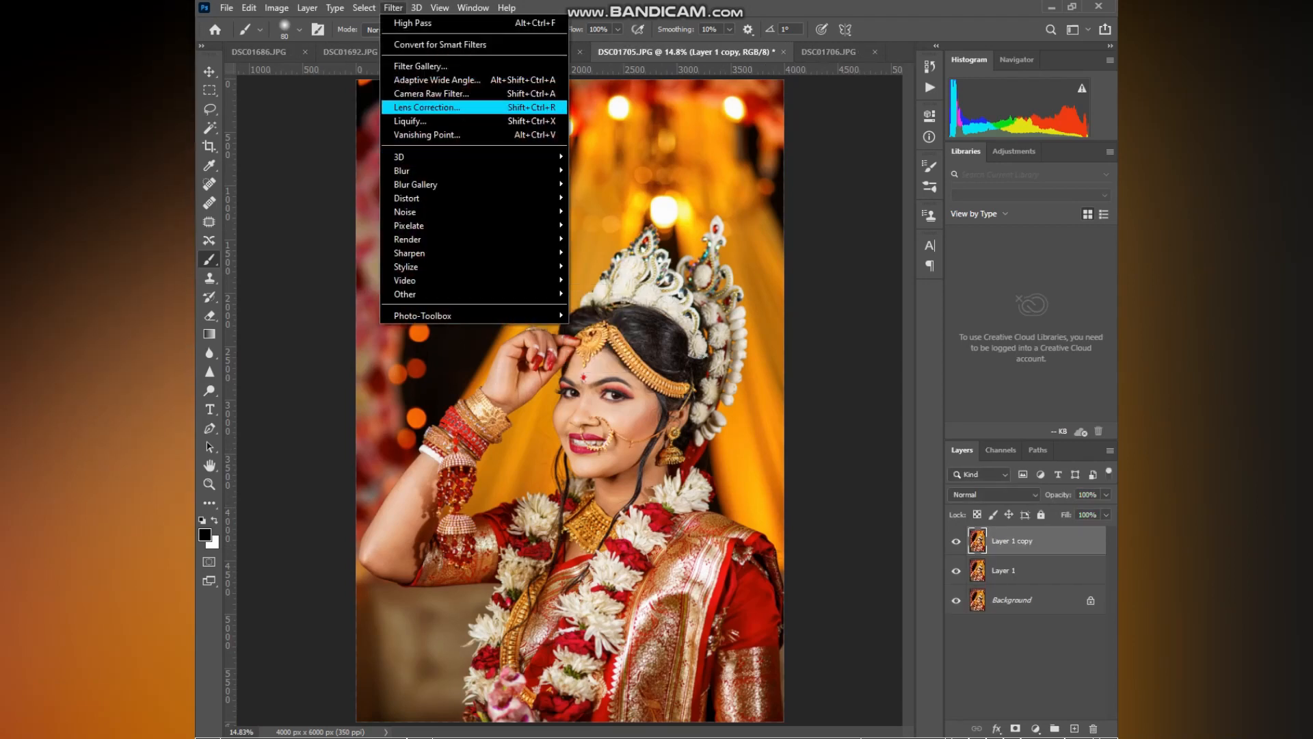
{"action": "left_click", "coordinate": [430, 93]}
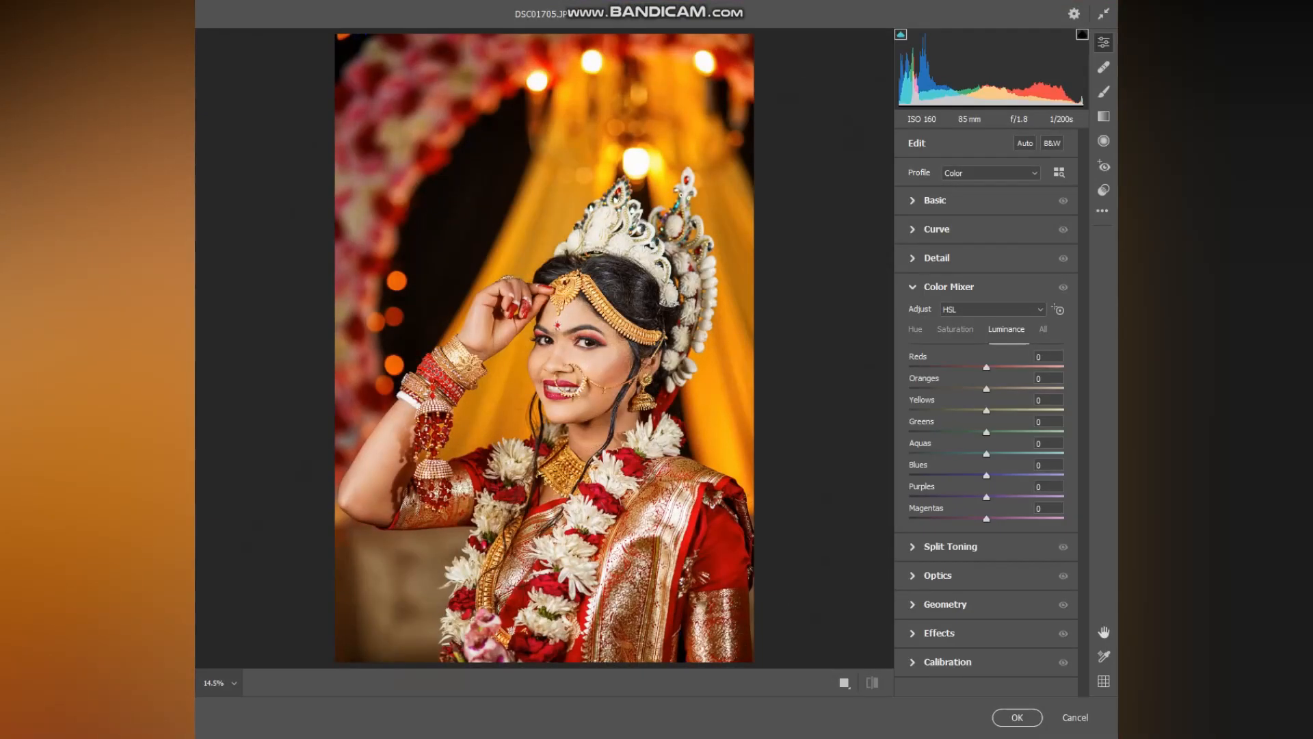
{"action": "left_click_drag", "start_coordinate": [986, 277], "coordinate": [995, 277]}
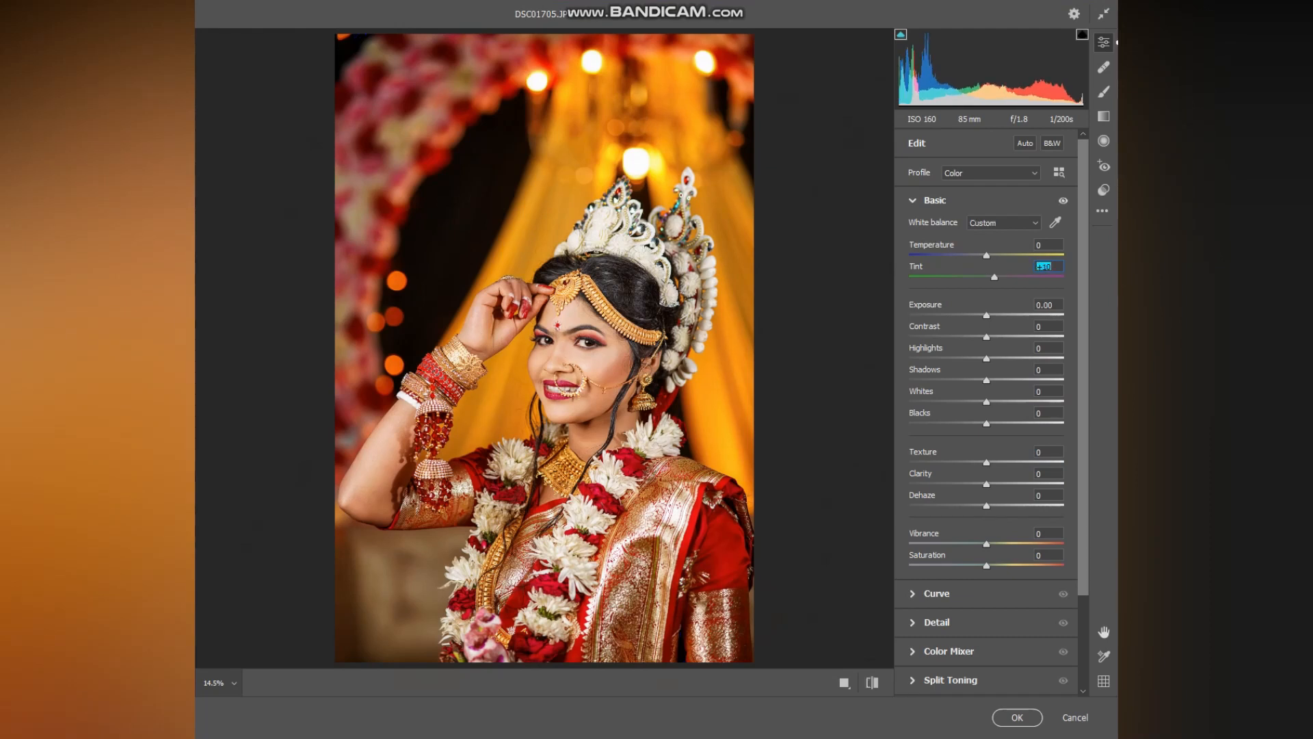
{"action": "left_click_drag", "start_coordinate": [986, 255], "coordinate": [987, 255]}
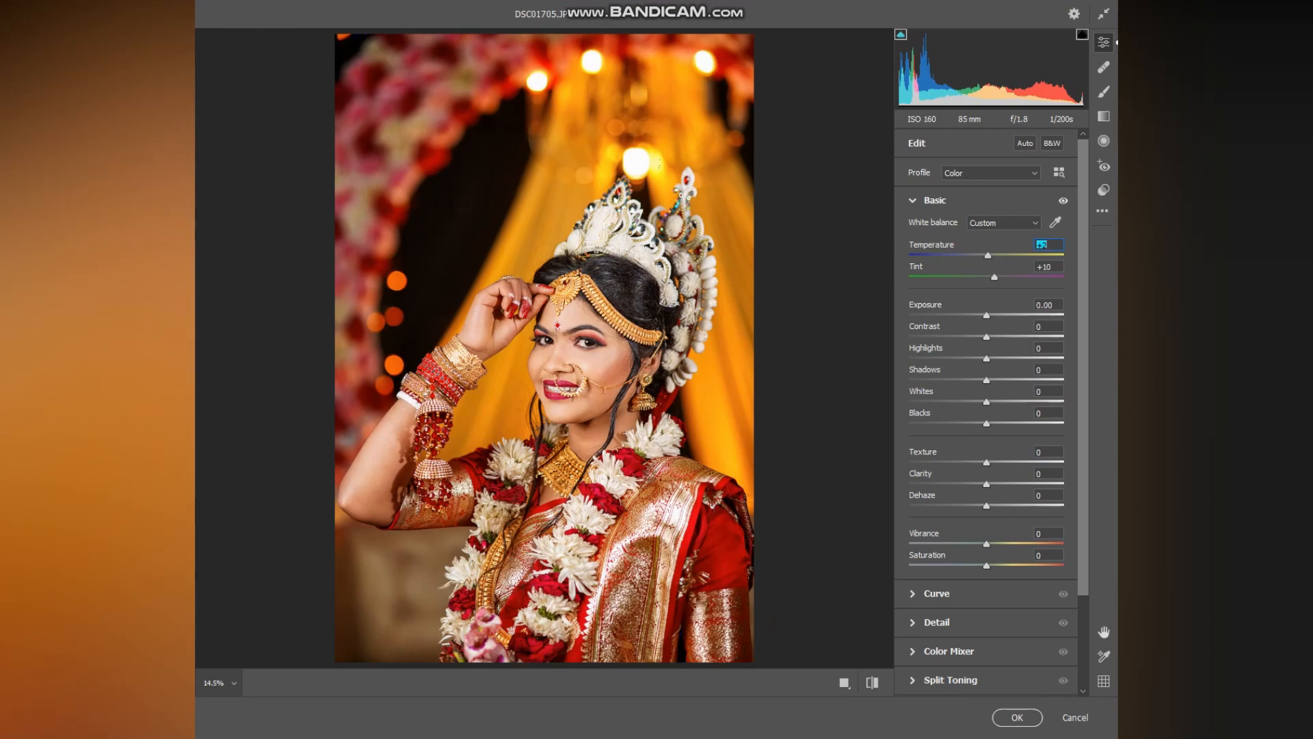
Step: Raise the Oranges slightly in the Color Mixer's luminance and saturation, and apply the Camera Raw adjustments
{"action": "key", "text": "ctrl+4"}
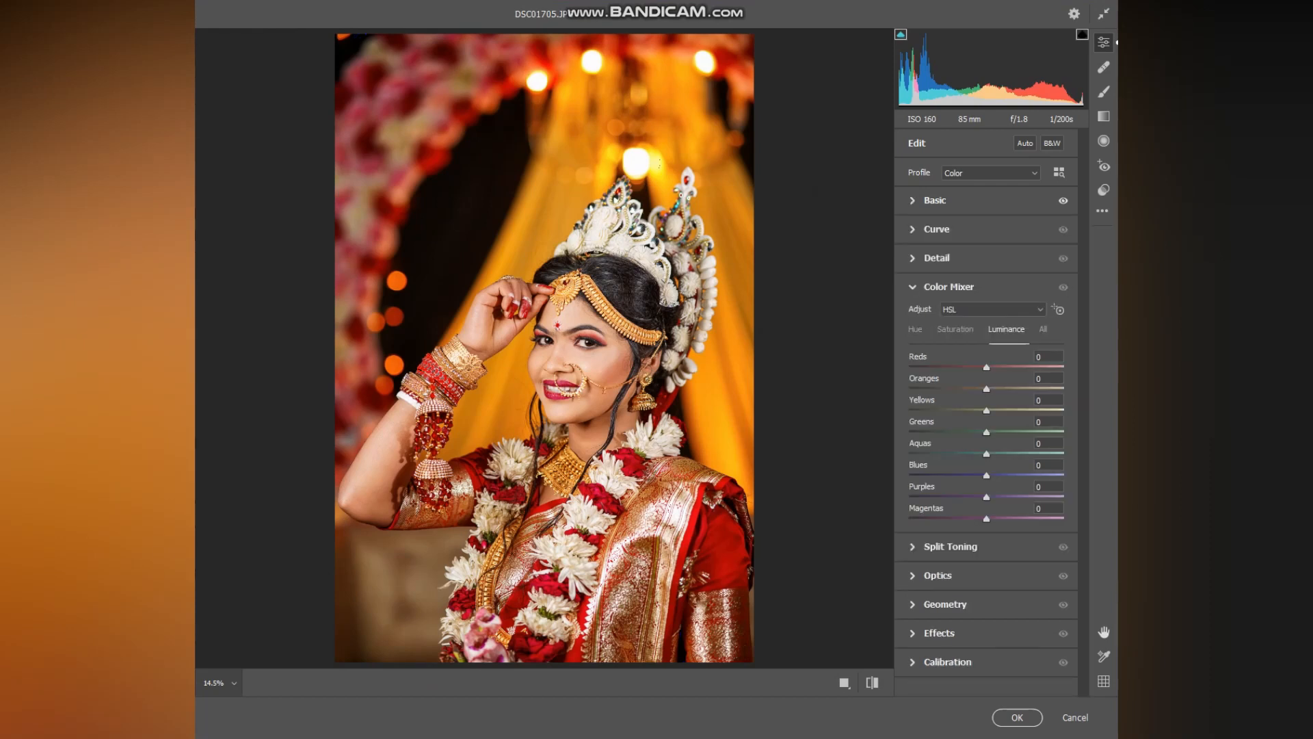
{"action": "left_click", "coordinate": [955, 329]}
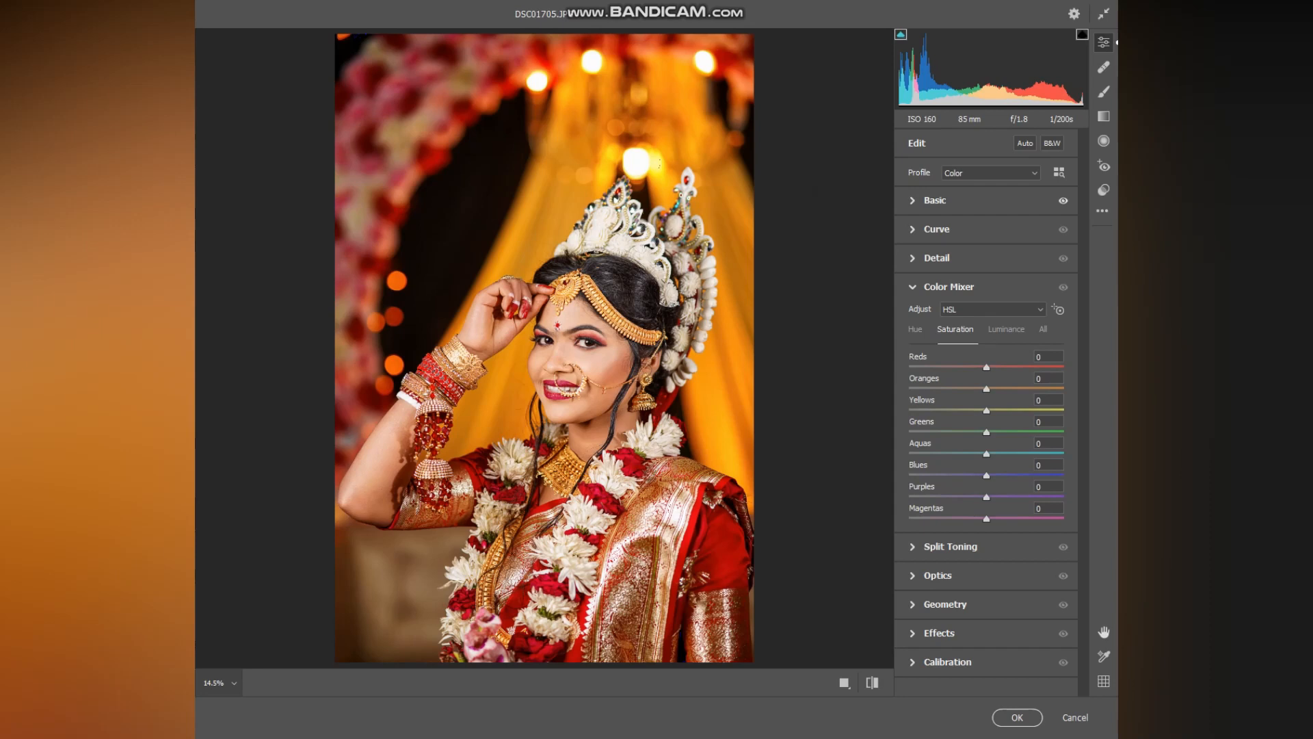
{"action": "left_click", "coordinate": [1005, 329]}
{"action": "left_click_drag", "start_coordinate": [987, 389], "coordinate": [989, 388]}
{"action": "left_click", "coordinate": [955, 329]}
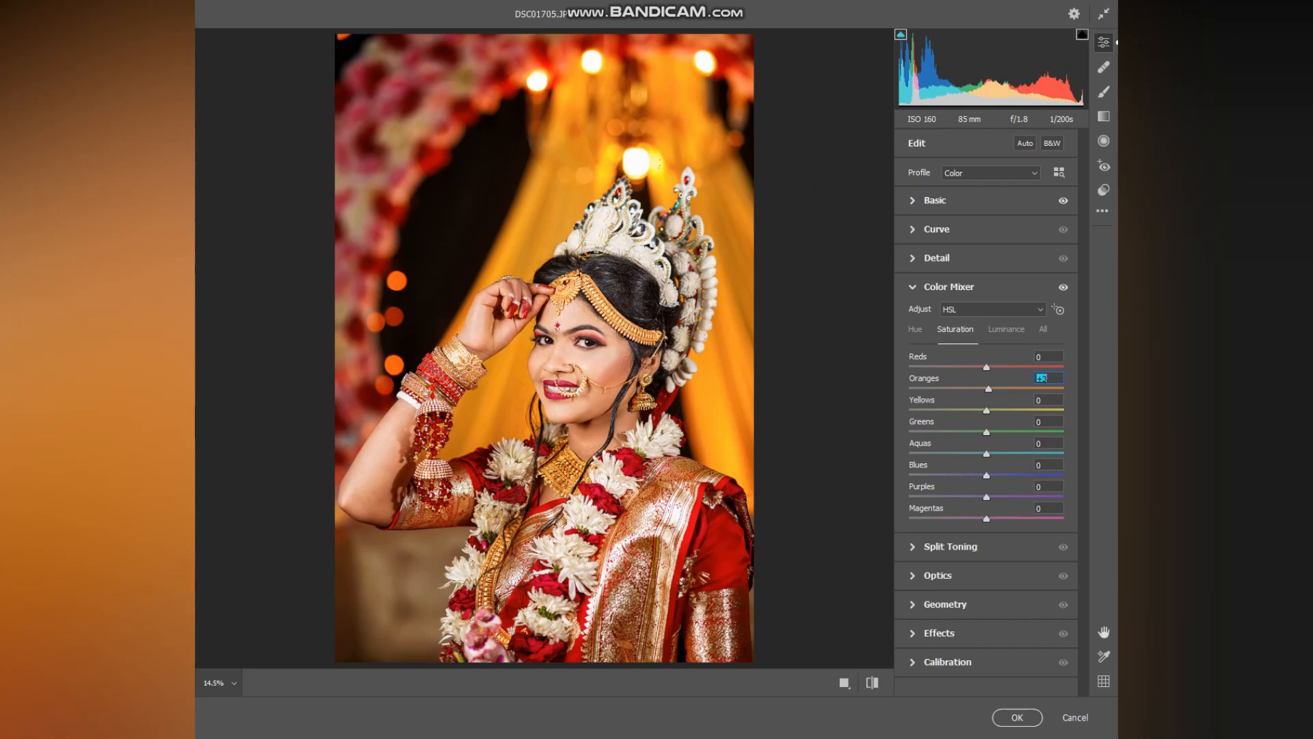
{"action": "left_click", "coordinate": [1018, 717]}
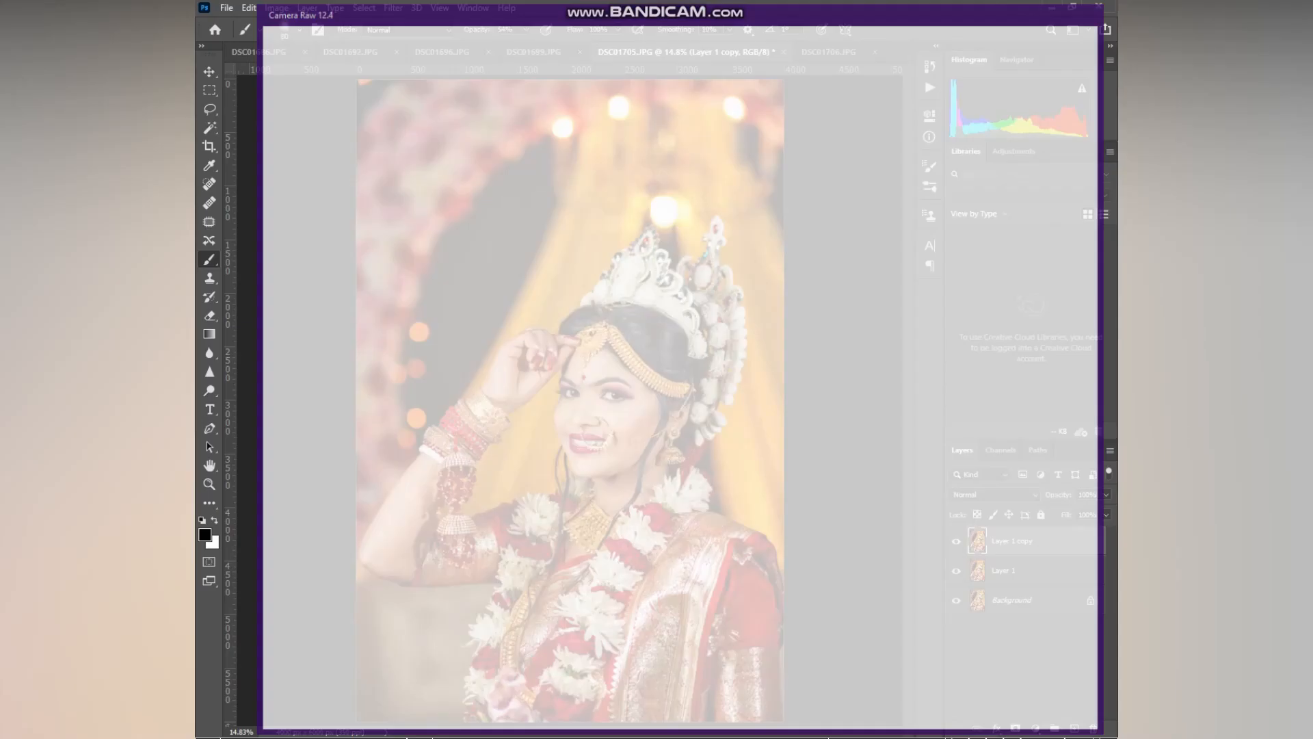
Step: Compare the face with and without the Camera Raw layer and merge all visible layers
{"action": "scroll", "coordinate": [608, 413], "scroll_direction": "up", "scroll_amount": 4}
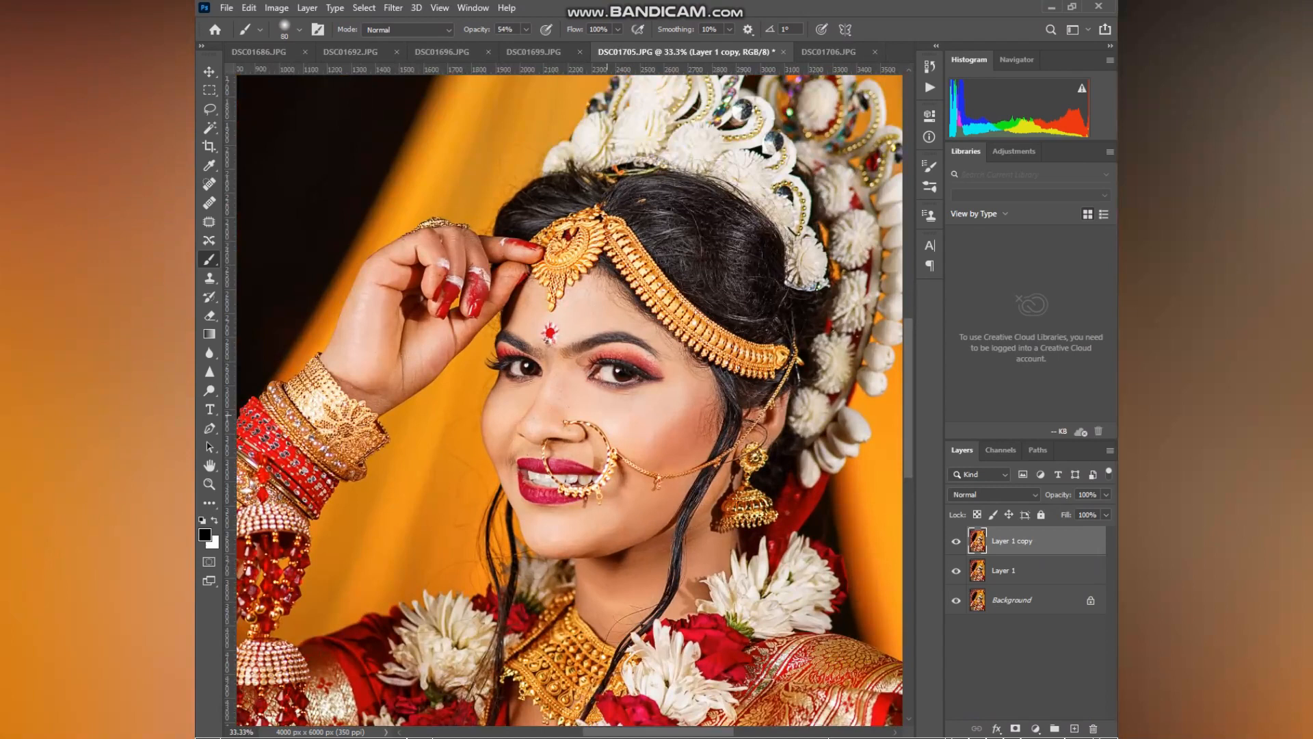
{"action": "left_click", "coordinate": [956, 541]}
{"action": "left_click", "coordinate": [957, 541]}
{"action": "right_click", "coordinate": [1003, 541]}
{"action": "left_click", "coordinate": [840, 567]}
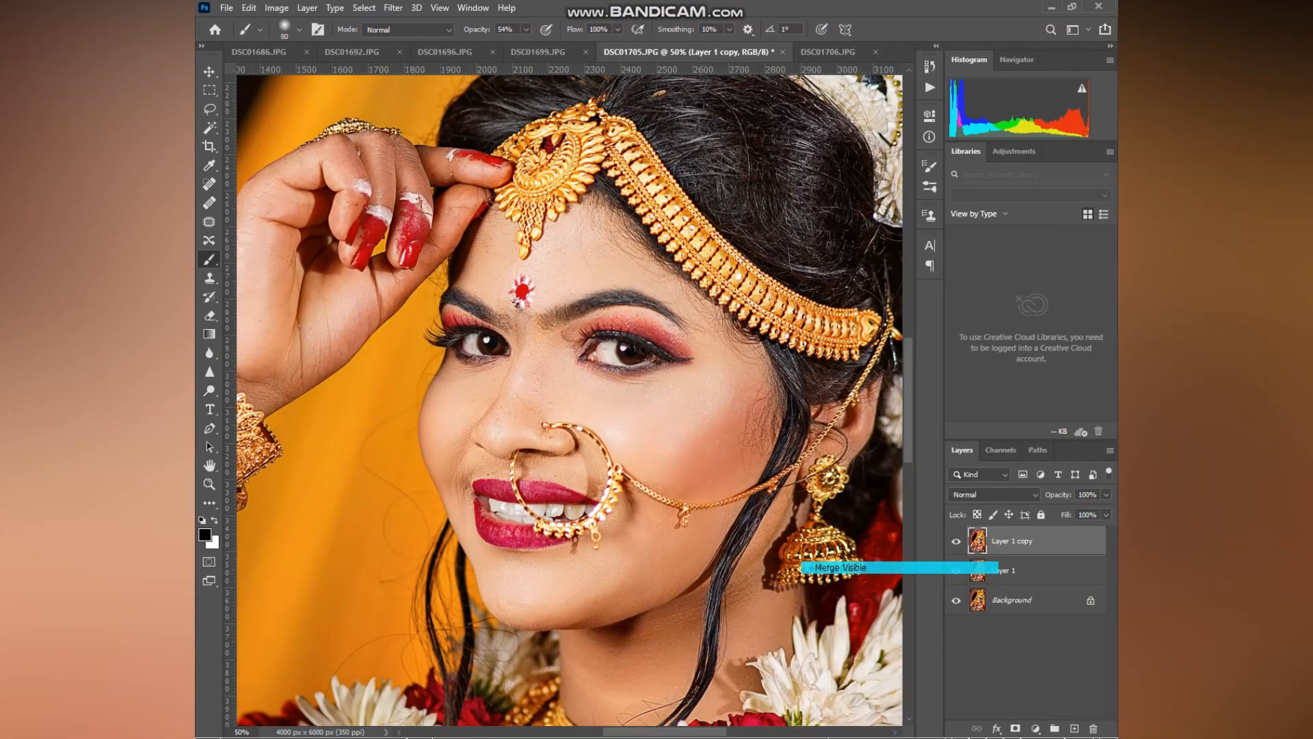
{"action": "scroll", "coordinate": [588, 397], "scroll_direction": "down", "scroll_amount": 4}
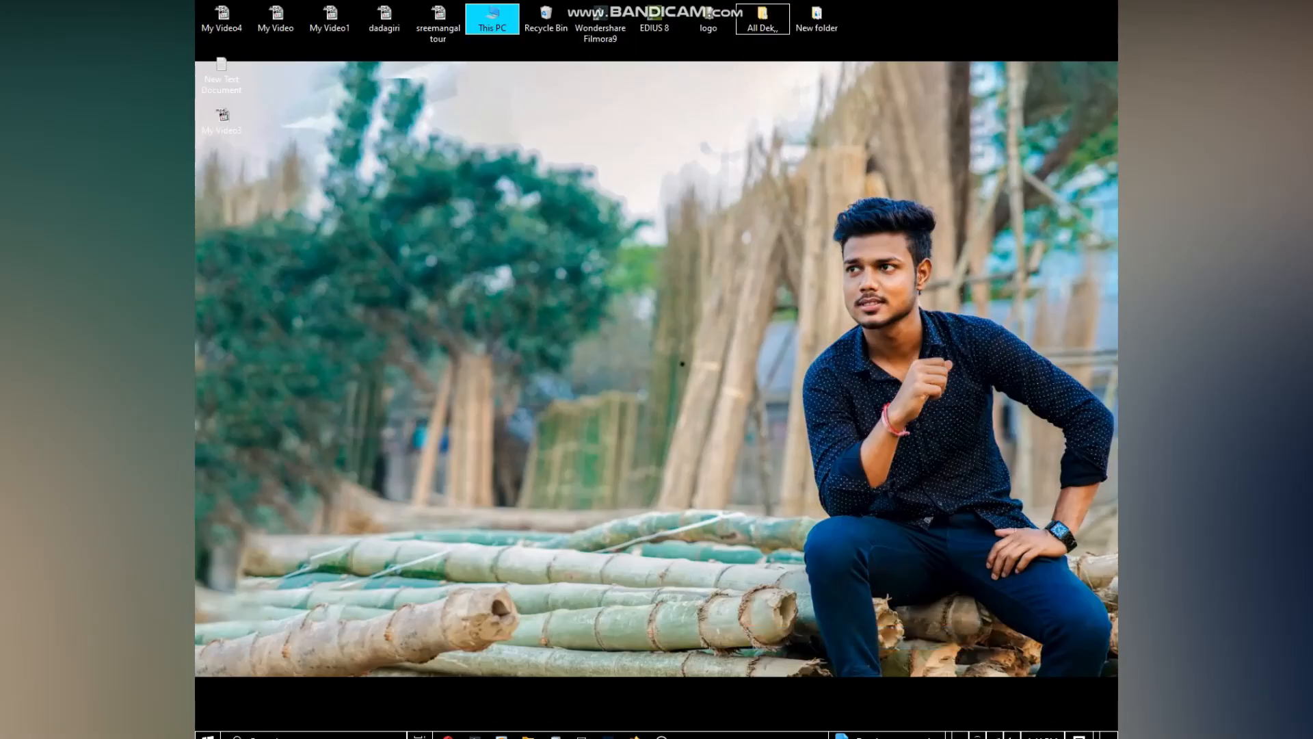
Step: Open the image file logo from the desktop's logo folder in Adobe Photoshop 2020
{"action": "double_click", "coordinate": [708, 19]}
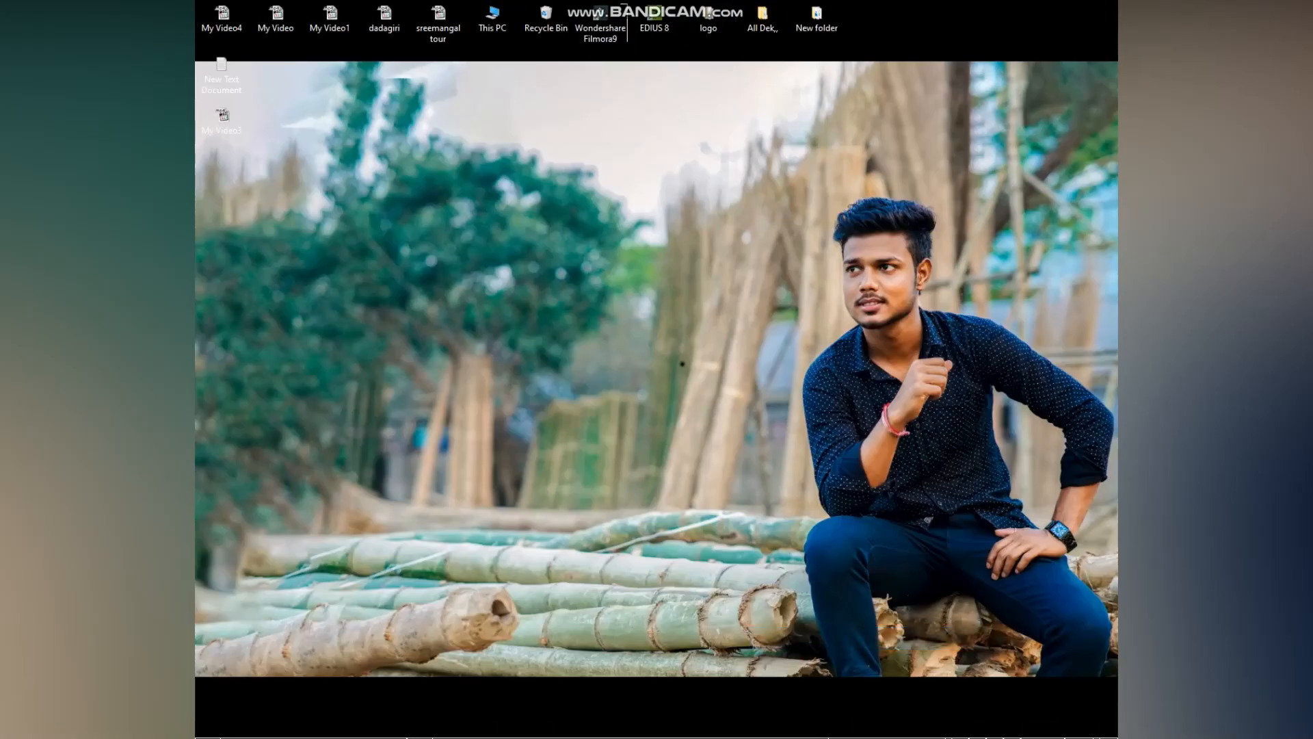
{"action": "left_click", "coordinate": [675, 115]}
{"action": "left_click", "coordinate": [524, 101]}
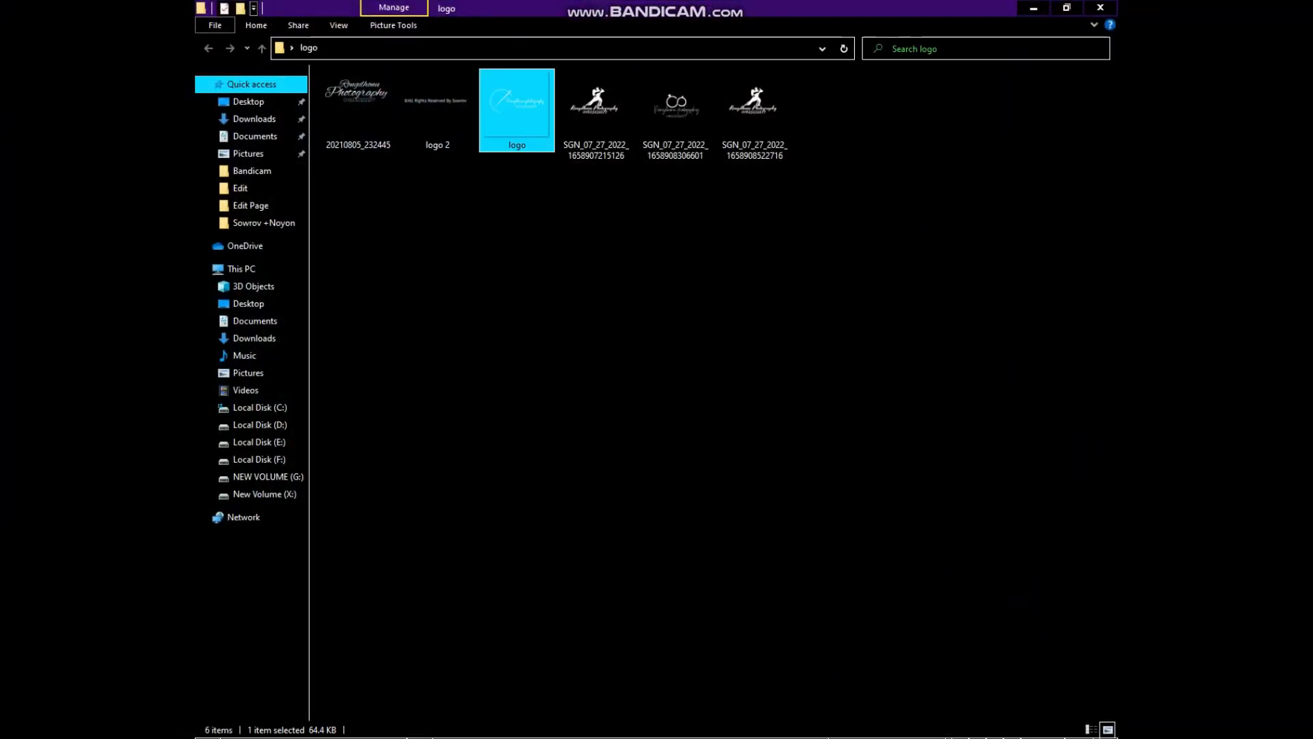
{"action": "right_click", "coordinate": [528, 97]}
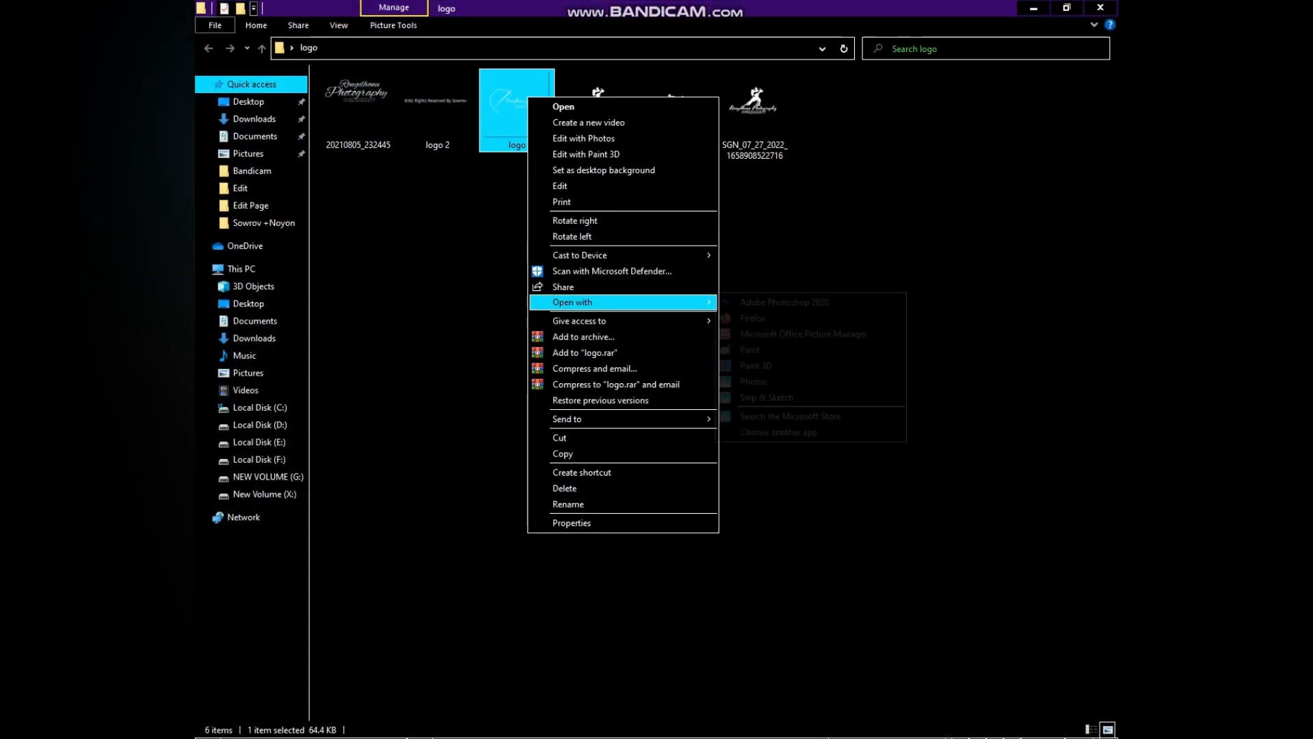
{"action": "left_click", "coordinate": [784, 302]}
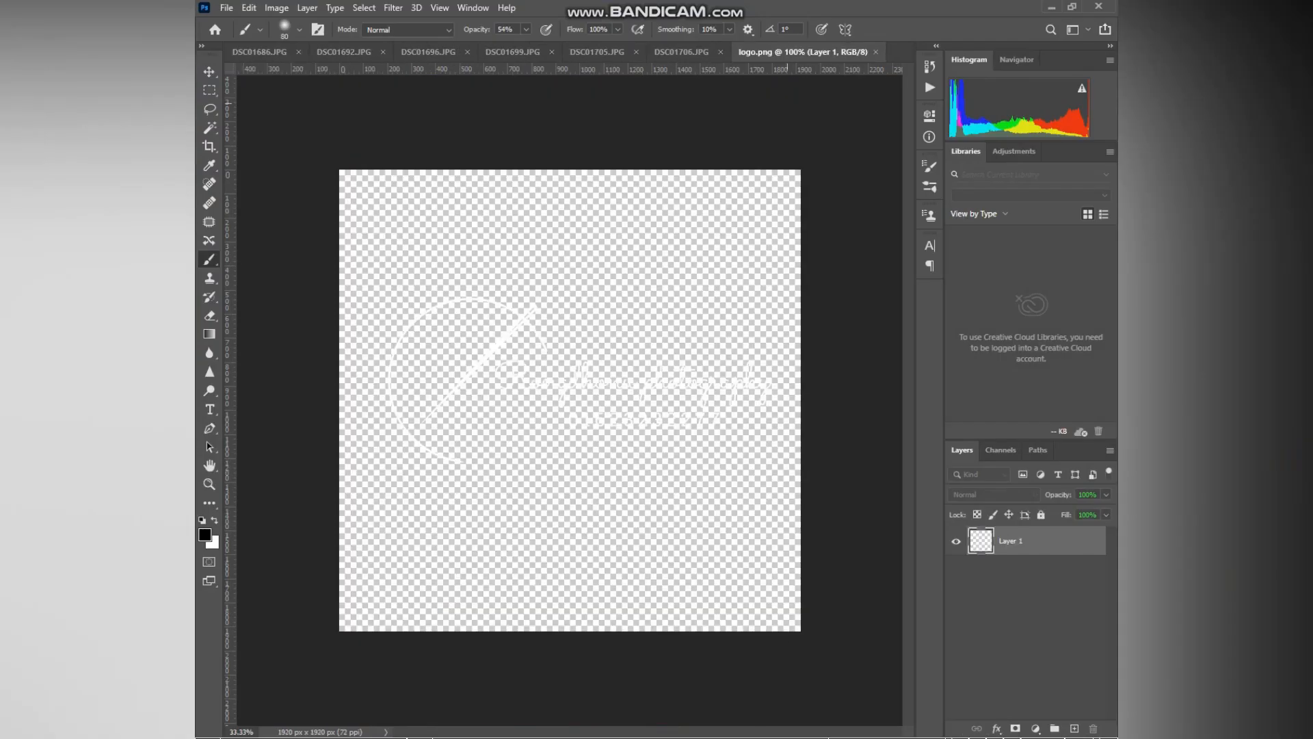
Step: Float the logo.png document and copy the logo into DSC01705.JPG with the Move tool
{"action": "left_click_drag", "start_coordinate": [787, 52], "coordinate": [614, 233]}
{"action": "left_click", "coordinate": [813, 512]}
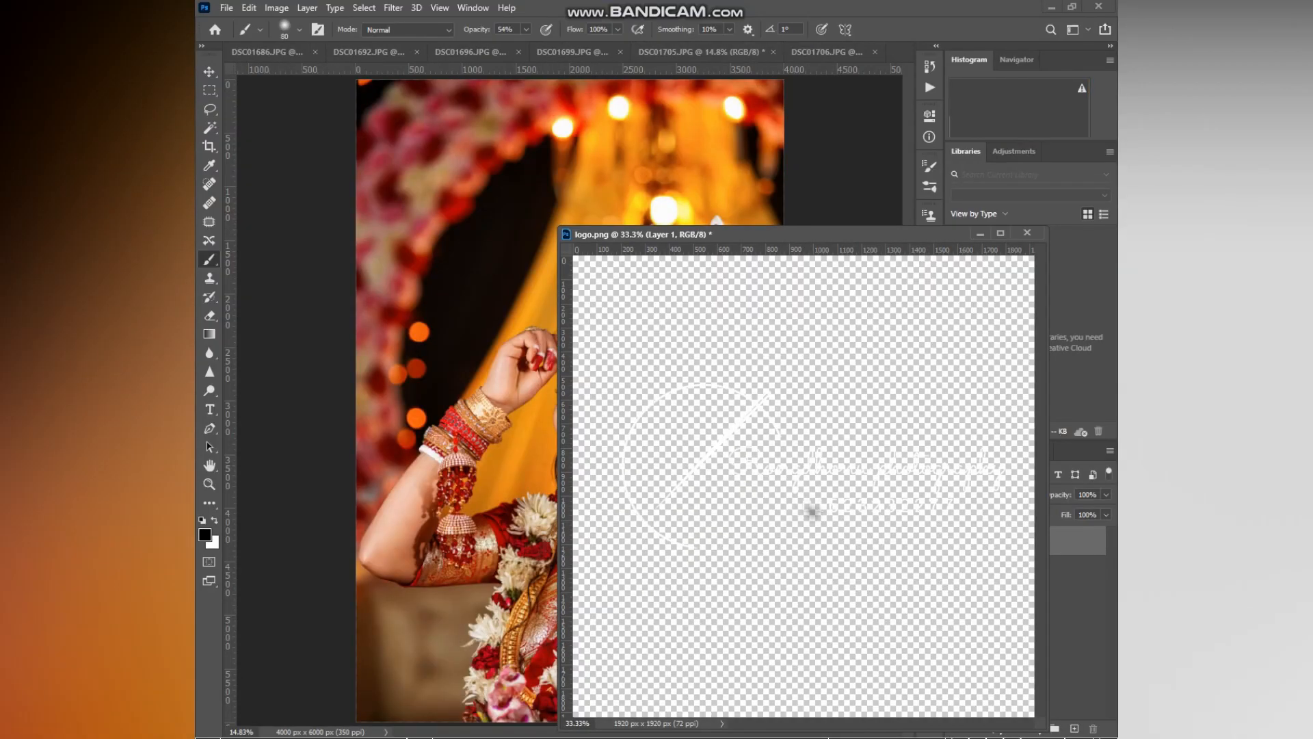
{"action": "key", "text": "ctrl+z"}
{"action": "left_click", "coordinate": [701, 51]}
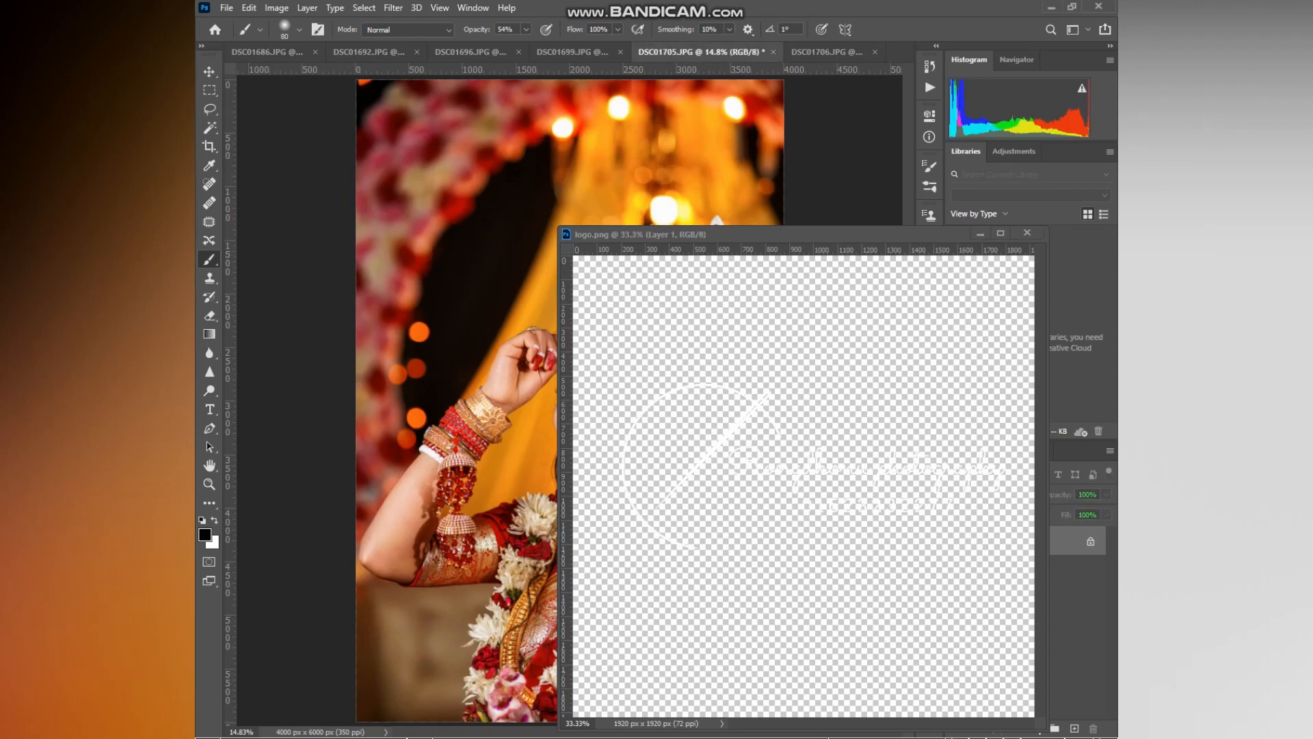
{"action": "left_click", "coordinate": [803, 234]}
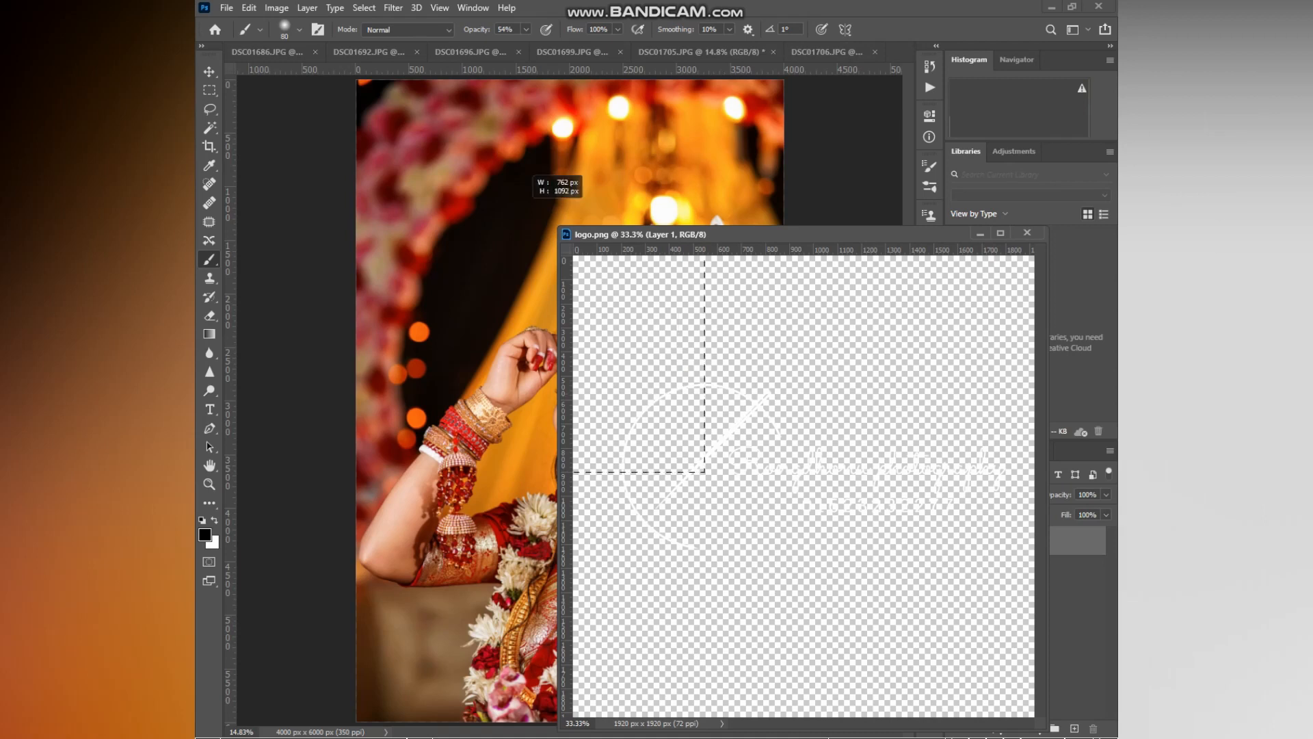
{"action": "key", "text": "v"}
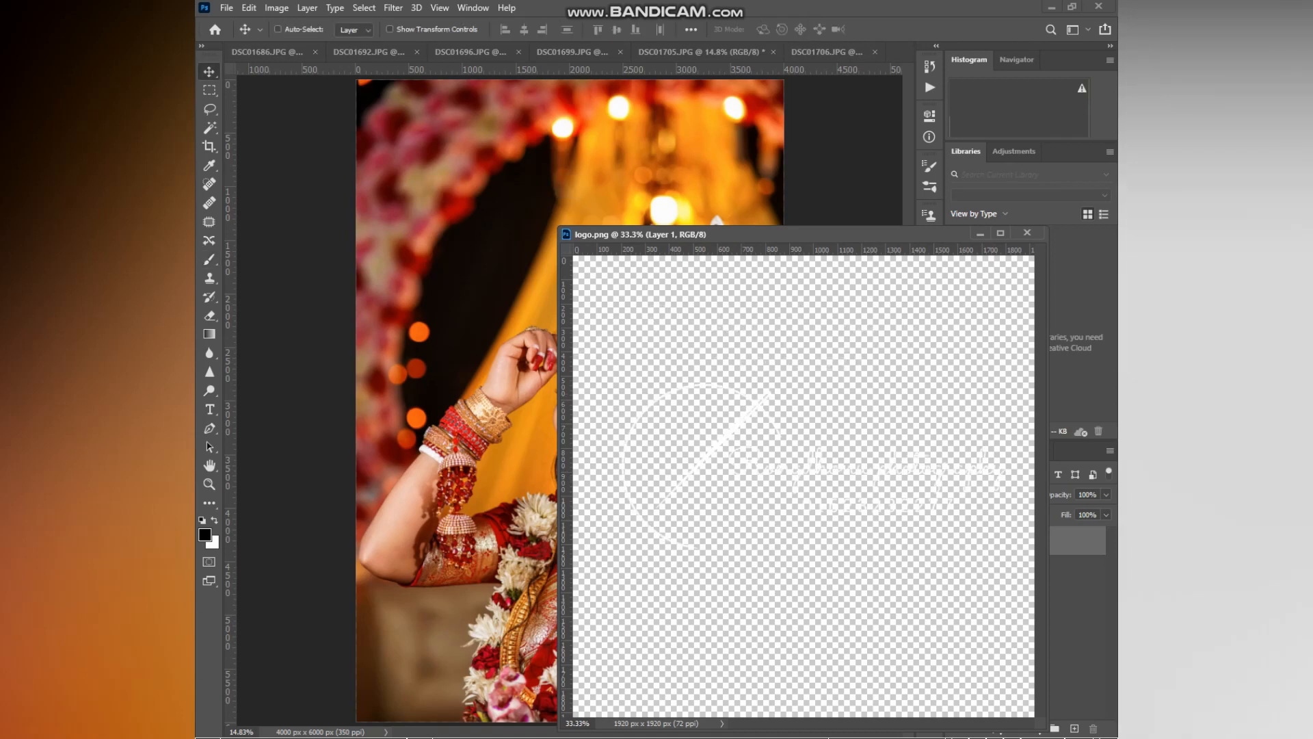
{"action": "left_click_drag", "start_coordinate": [787, 458], "coordinate": [512, 213]}
{"action": "left_click", "coordinate": [980, 234]}
{"action": "key", "text": "ctrl"}
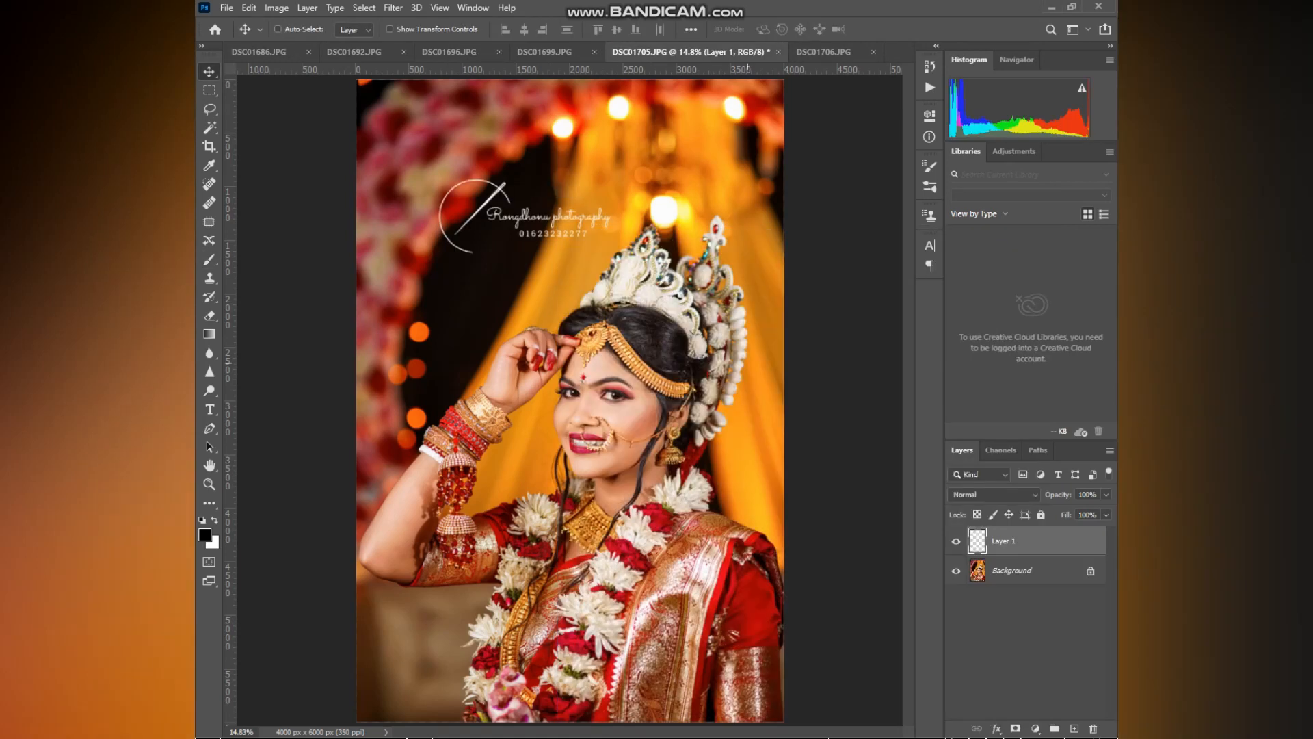
Step: Scale the logo to 61.25% and place it in the upper-left corner of the portrait
{"action": "key", "text": "ctrl+t"}
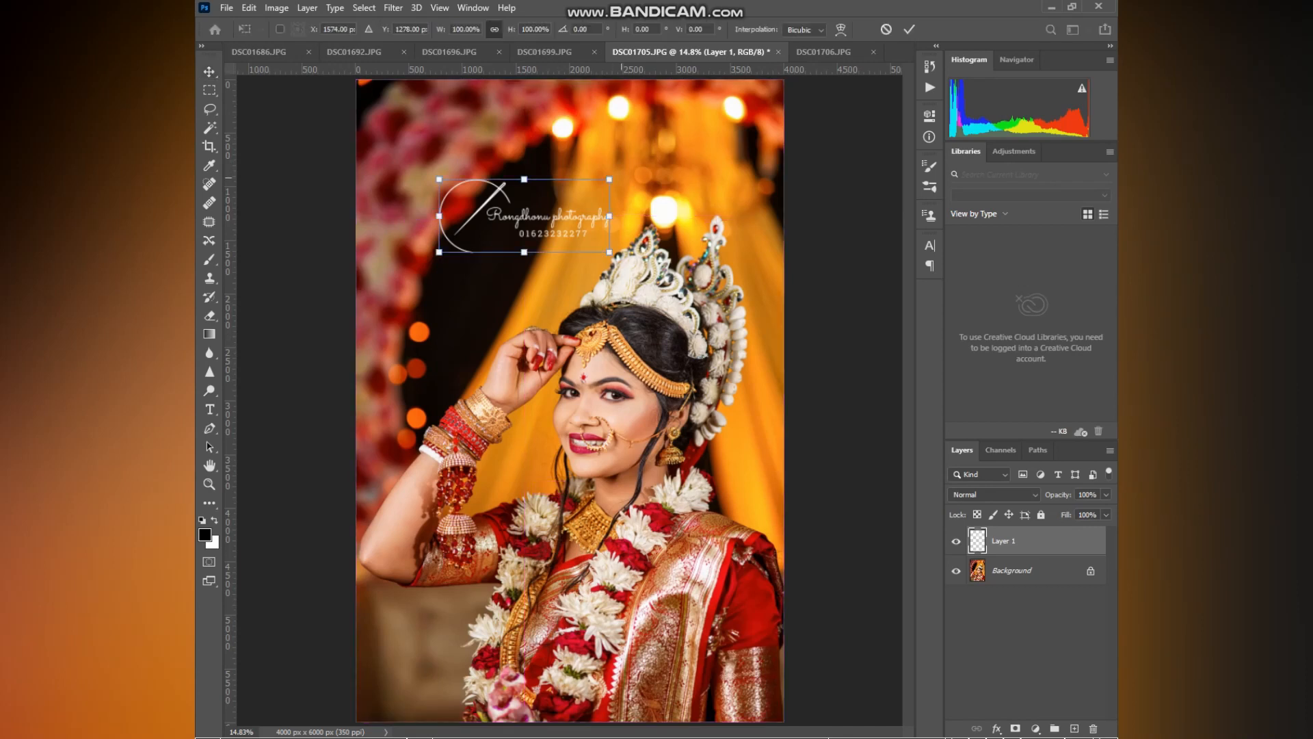
{"action": "left_click_drag", "start_coordinate": [610, 179], "coordinate": [437, 95]}
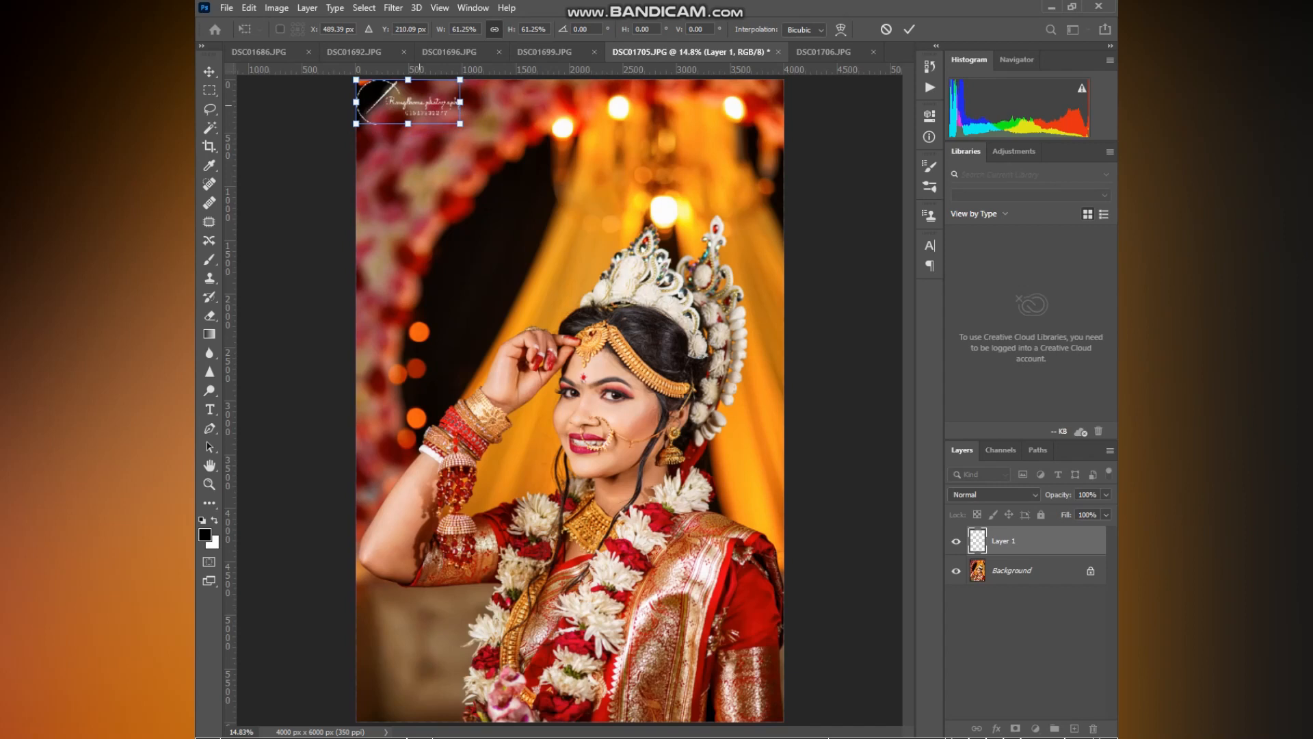
{"action": "key", "text": "Return"}
Step: Duplicate the Background layer twice beneath the logo layer
{"action": "left_click", "coordinate": [1024, 570]}
{"action": "key", "text": "ctrl+j"}
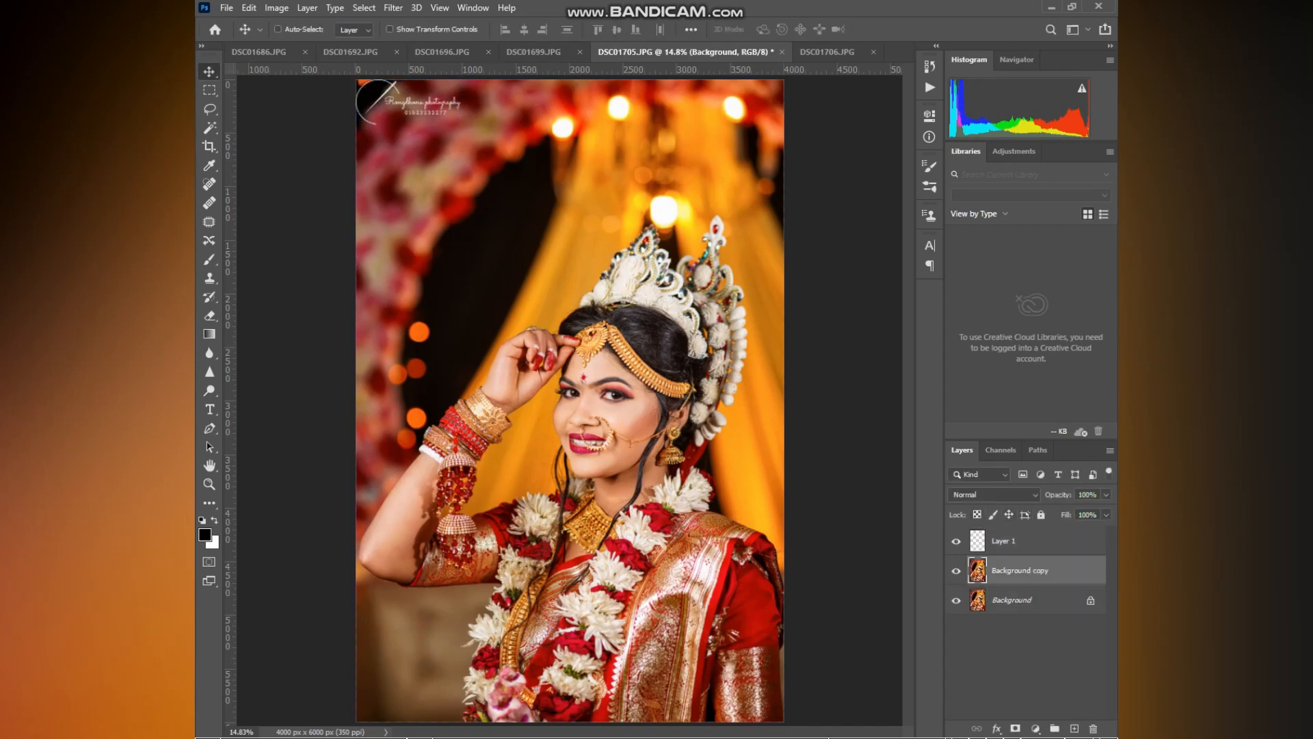
{"action": "key", "text": "ctrl+j"}
Step: Set Background copy 2 to the Screen blend mode and lower its opacity to 11%
{"action": "key", "text": "ctrl+plus"}
{"action": "key", "text": "ctrl+plus"}
{"action": "key", "text": "ctrl+plus"}
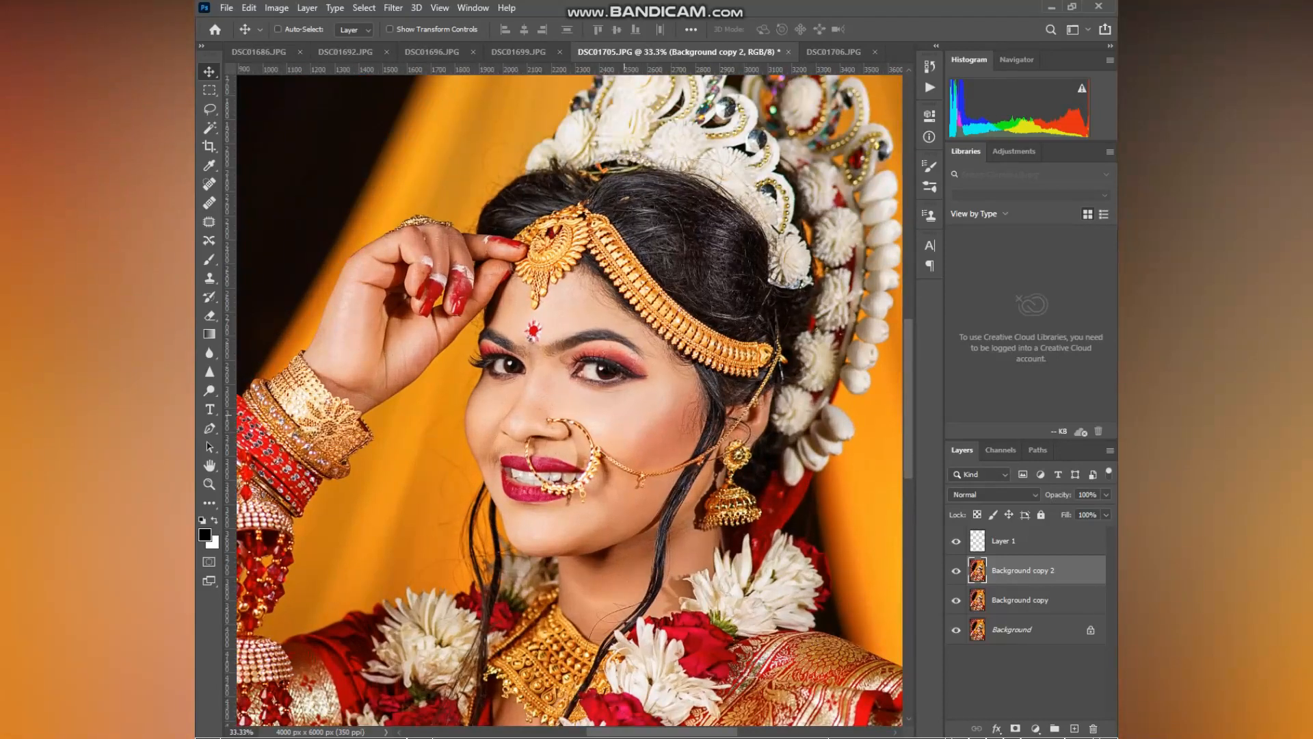
{"action": "key", "text": "ctrl+0"}
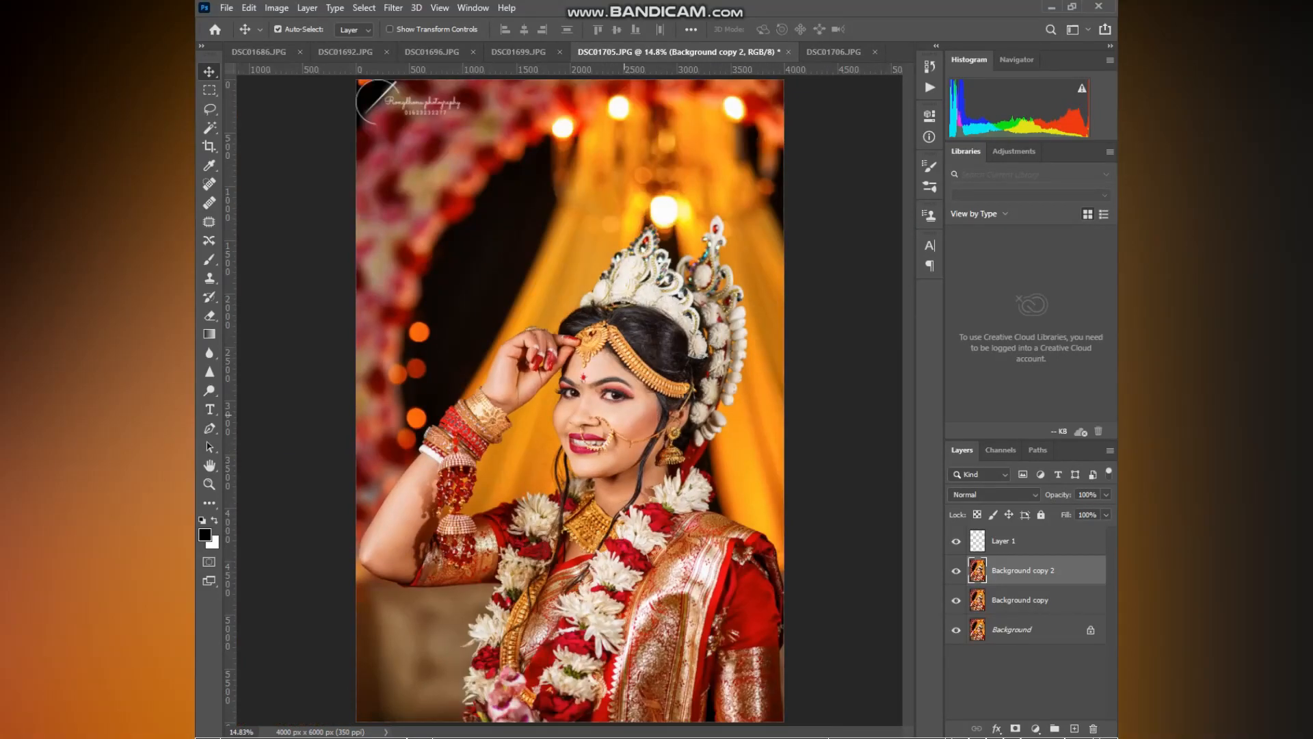
{"action": "key", "text": "ctrl+plus"}
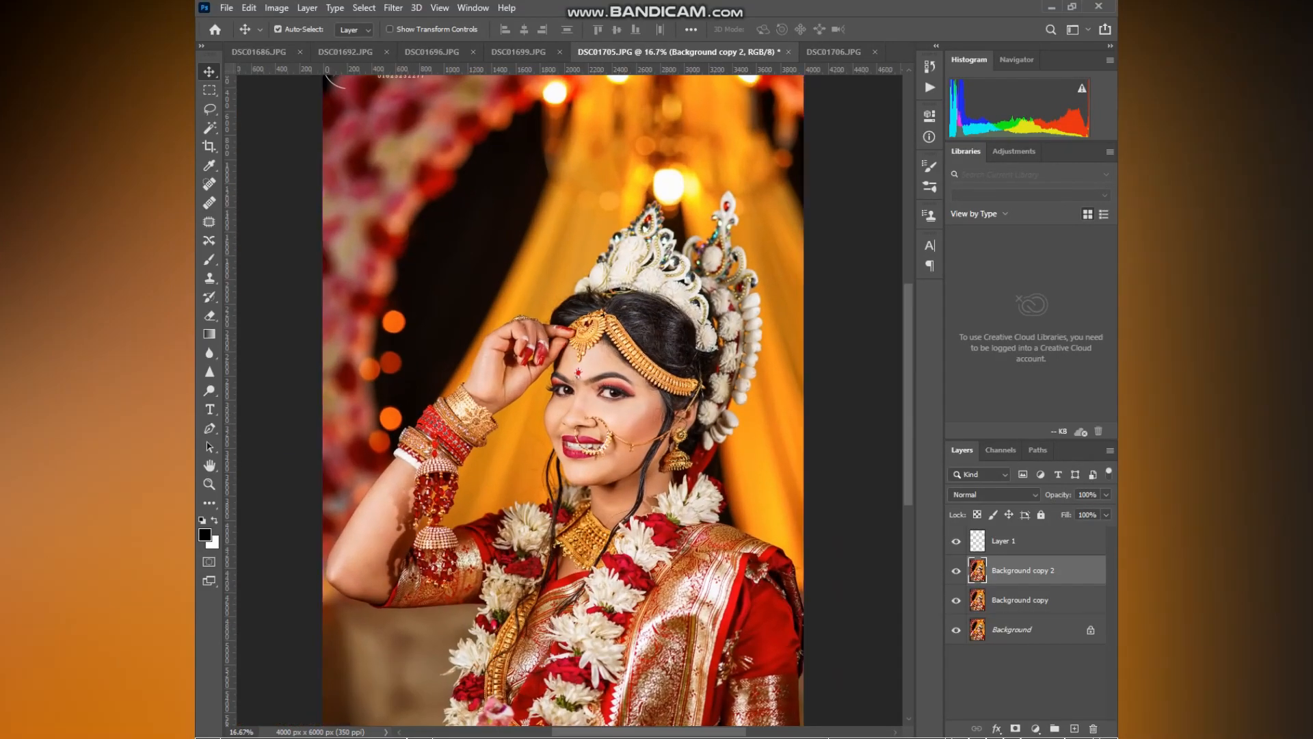
{"action": "left_click", "coordinate": [994, 494]}
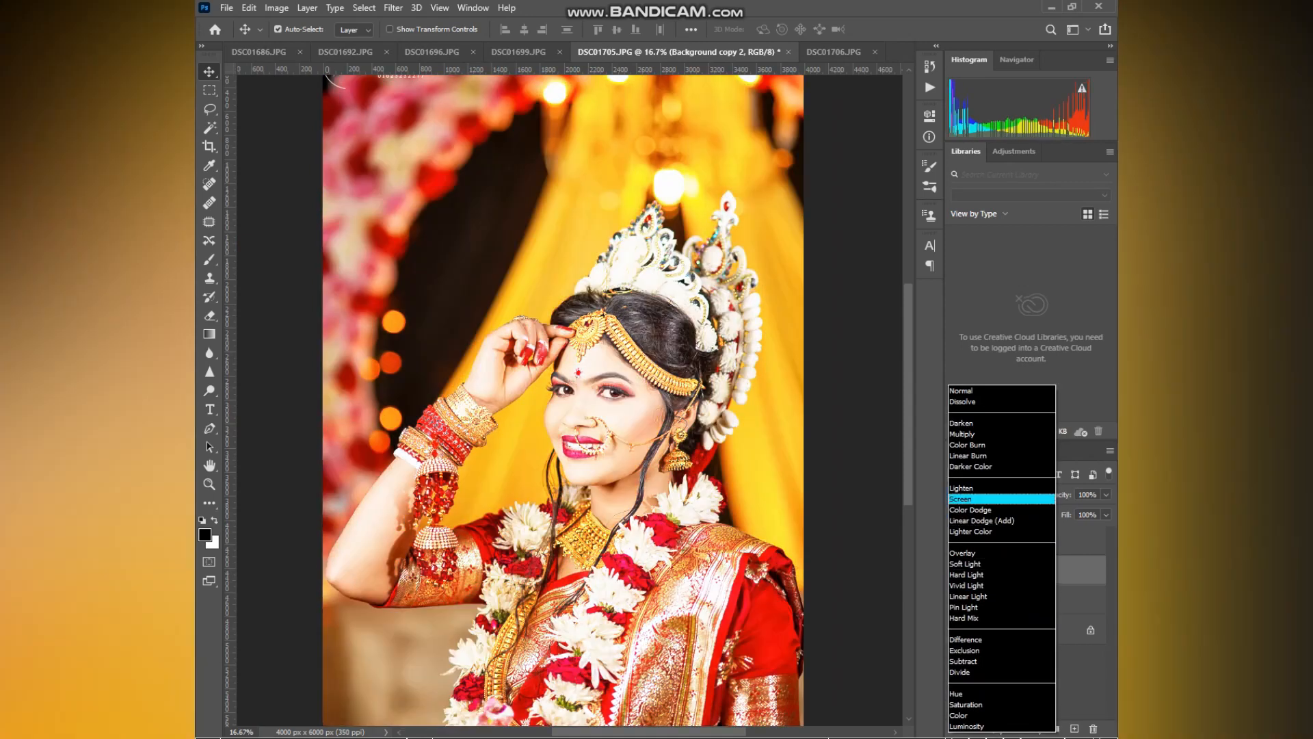
{"action": "left_click", "coordinate": [993, 499]}
{"action": "left_click", "coordinate": [1106, 494]}
{"action": "left_click_drag", "start_coordinate": [1106, 511], "coordinate": [1049, 511]}
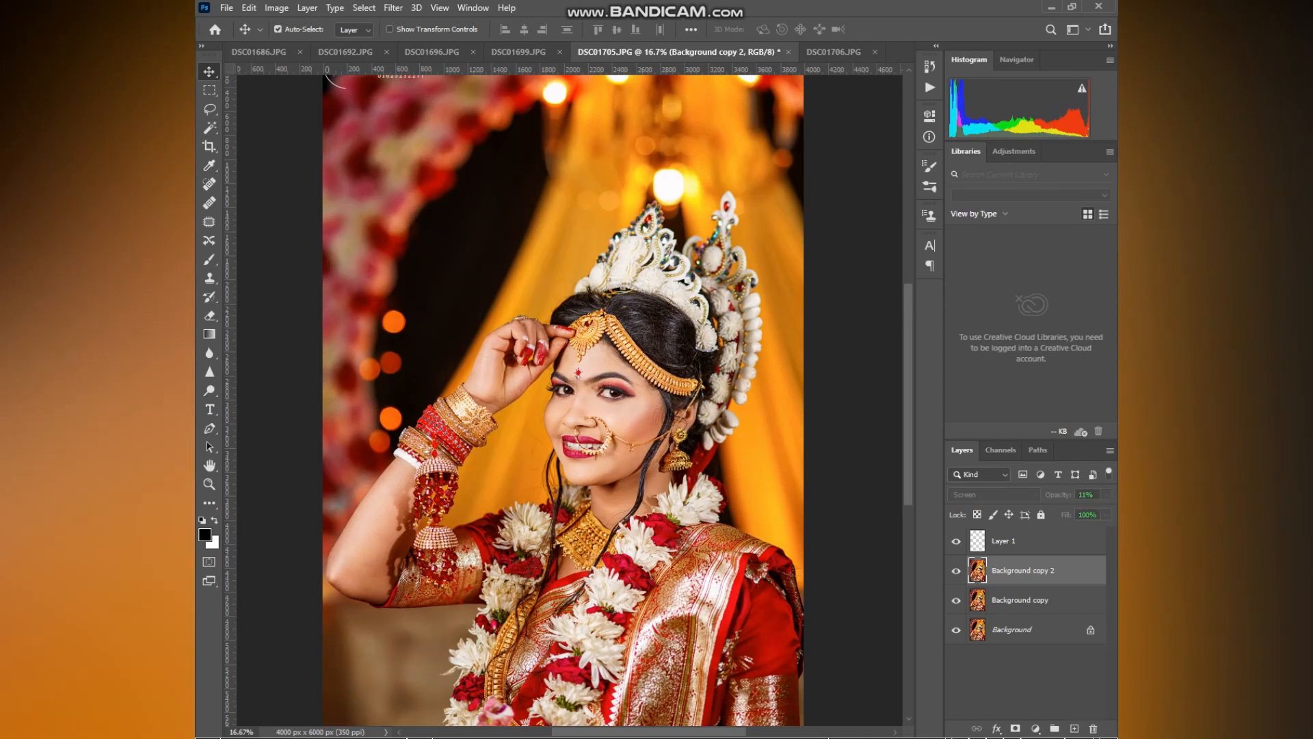
Step: Add a layer mask to Background copy 2 and invert it to black
{"action": "left_click", "coordinate": [1015, 728]}
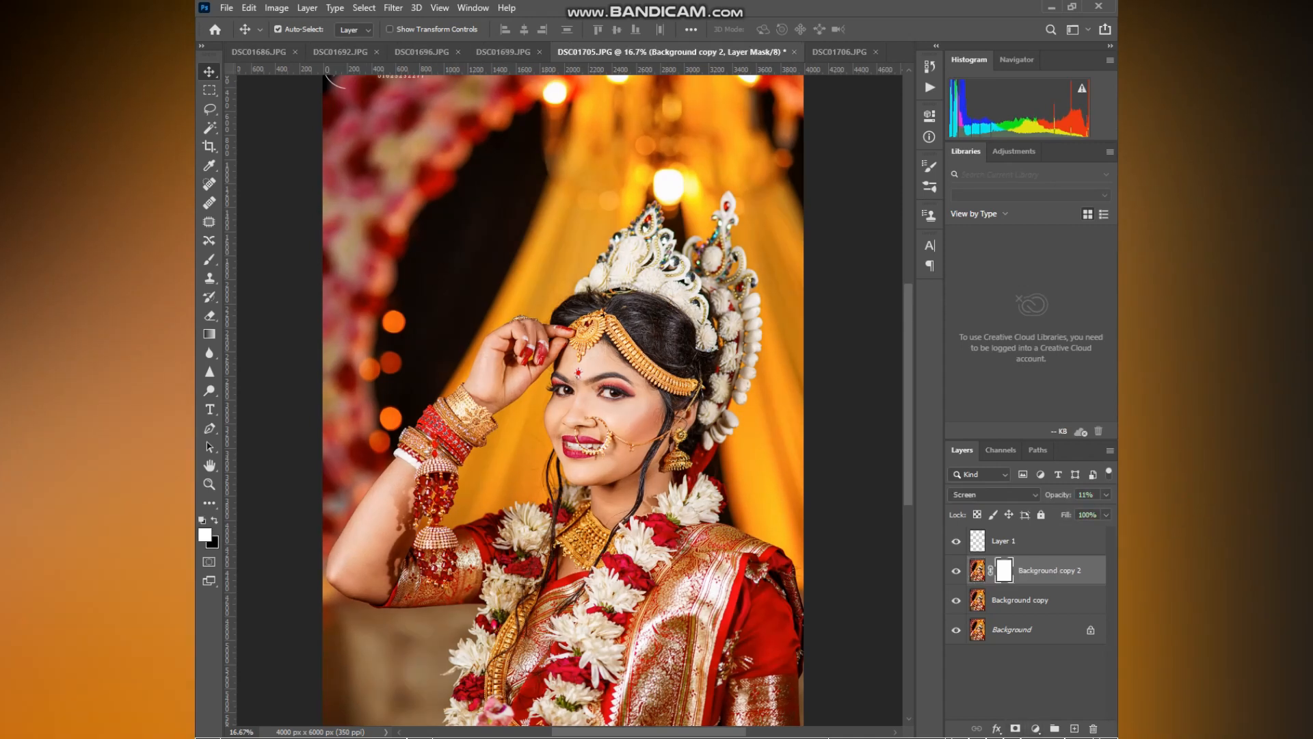
{"action": "key", "text": "ctrl+i"}
{"action": "key", "text": "ctrl+plus"}
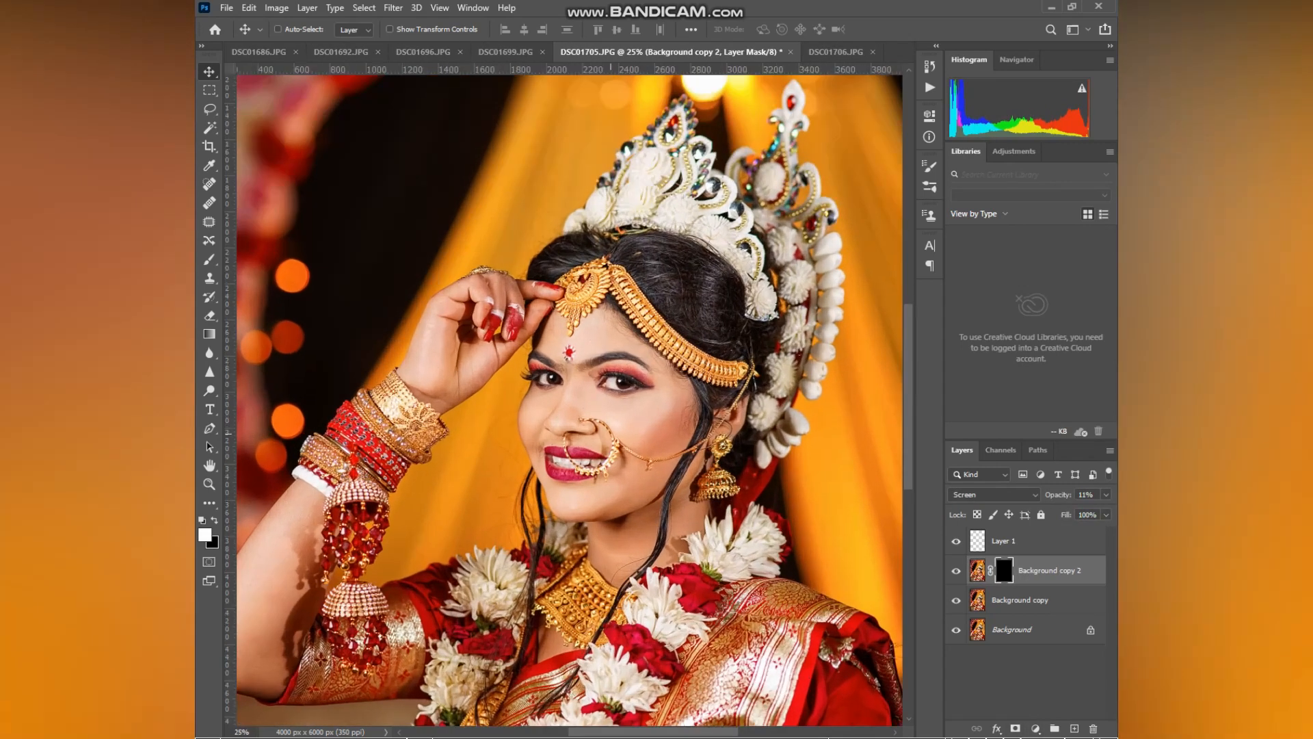
Step: Paint the brightening onto the bride's face through the black mask with a white 175 px brush at 54% opacity, comparing the layer's effect
{"action": "key", "text": "b"}
{"action": "key", "text": "ctrl+plus"}
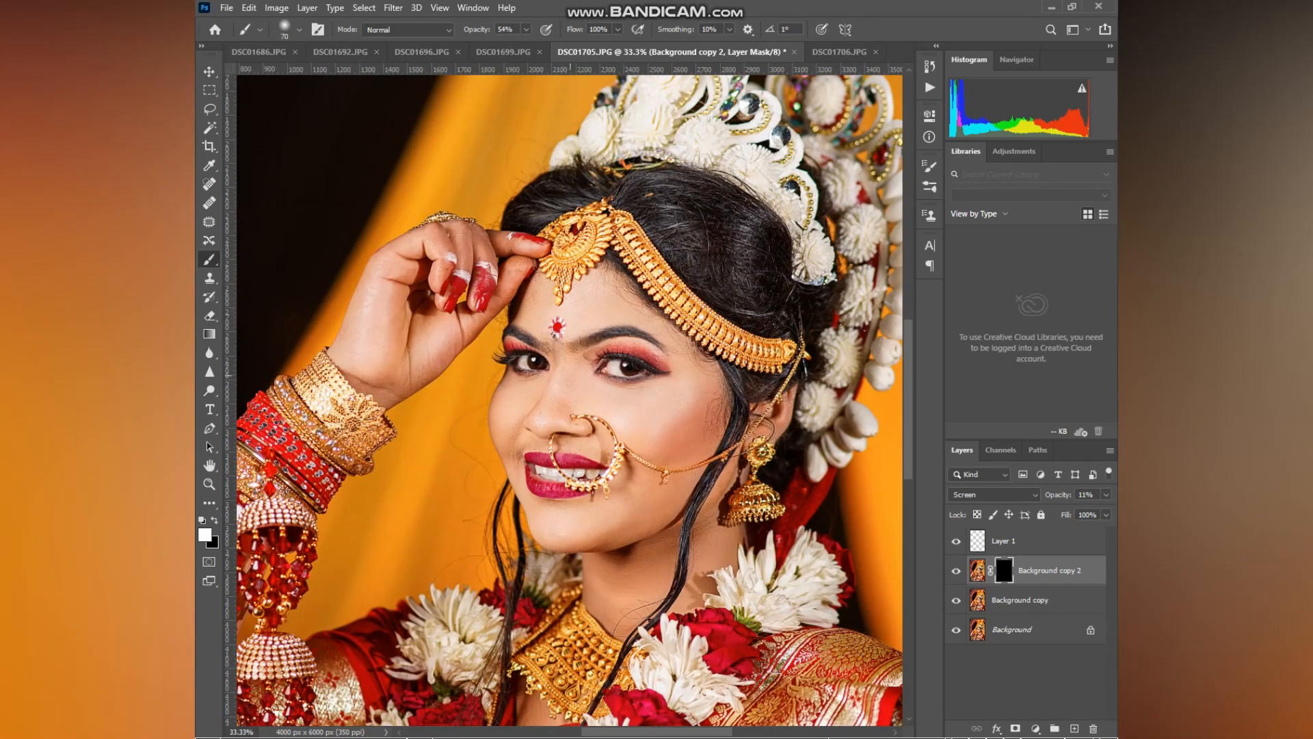
{"action": "key", "text": "bracketright"}
{"action": "key", "text": "bracketright"}
{"action": "key", "text": "bracketright"}
{"action": "left_click", "coordinate": [957, 571]}
{"action": "left_click", "coordinate": [956, 570]}
Step: Set the opacity of Background copy 2 to 22% and reduce the brush size to 70 px
{"action": "left_click_drag", "start_coordinate": [1057, 495], "coordinate": [1060, 494]}
{"action": "key", "text": "Up"}
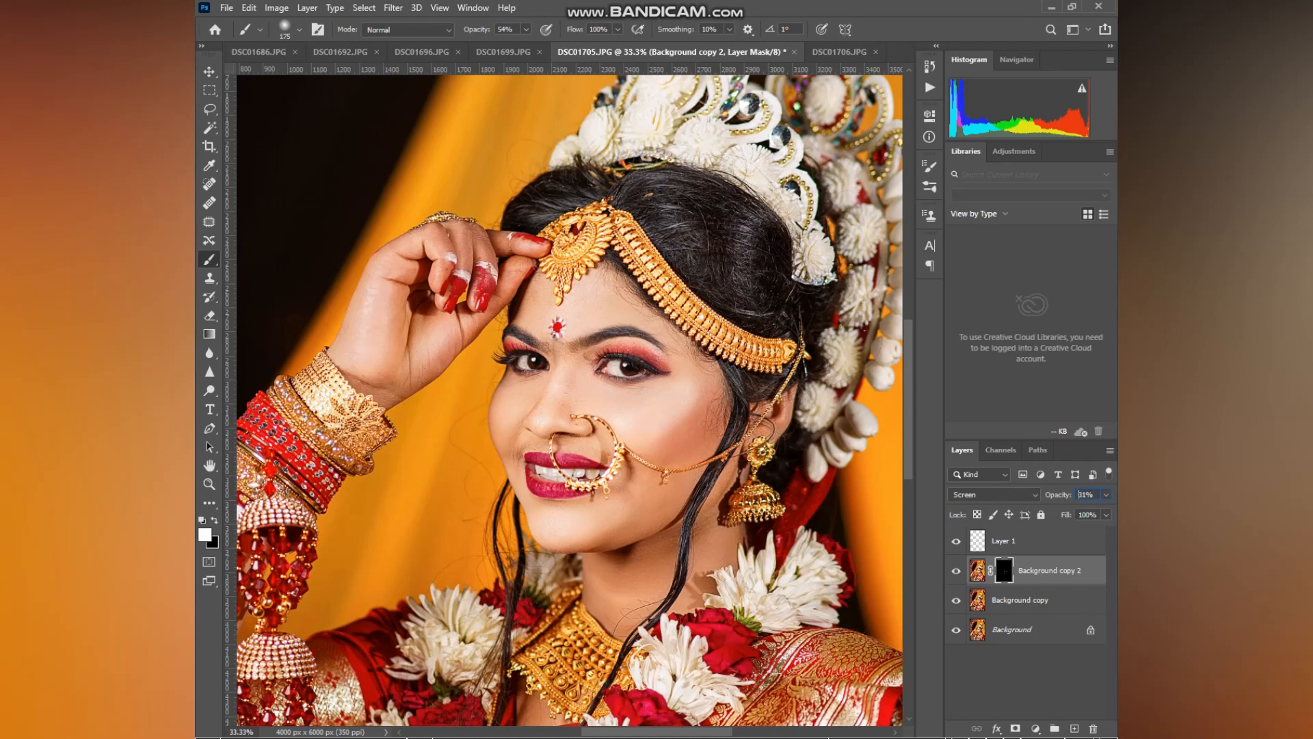
{"action": "type", "text": "22"}
{"action": "key", "text": "Return"}
{"action": "key", "text": "bracketleft"}
{"action": "key", "text": "bracketleft"}
{"action": "key", "text": "bracketright"}
{"action": "key", "text": "bracketleft"}
Step: Merge Background copy 2 down into Background copy
{"action": "key", "text": "ctrl+0"}
{"action": "right_click", "coordinate": [1038, 571]}
{"action": "left_click", "coordinate": [867, 554]}
{"action": "right_click", "coordinate": [1065, 571]}
{"action": "key", "text": "Escape"}
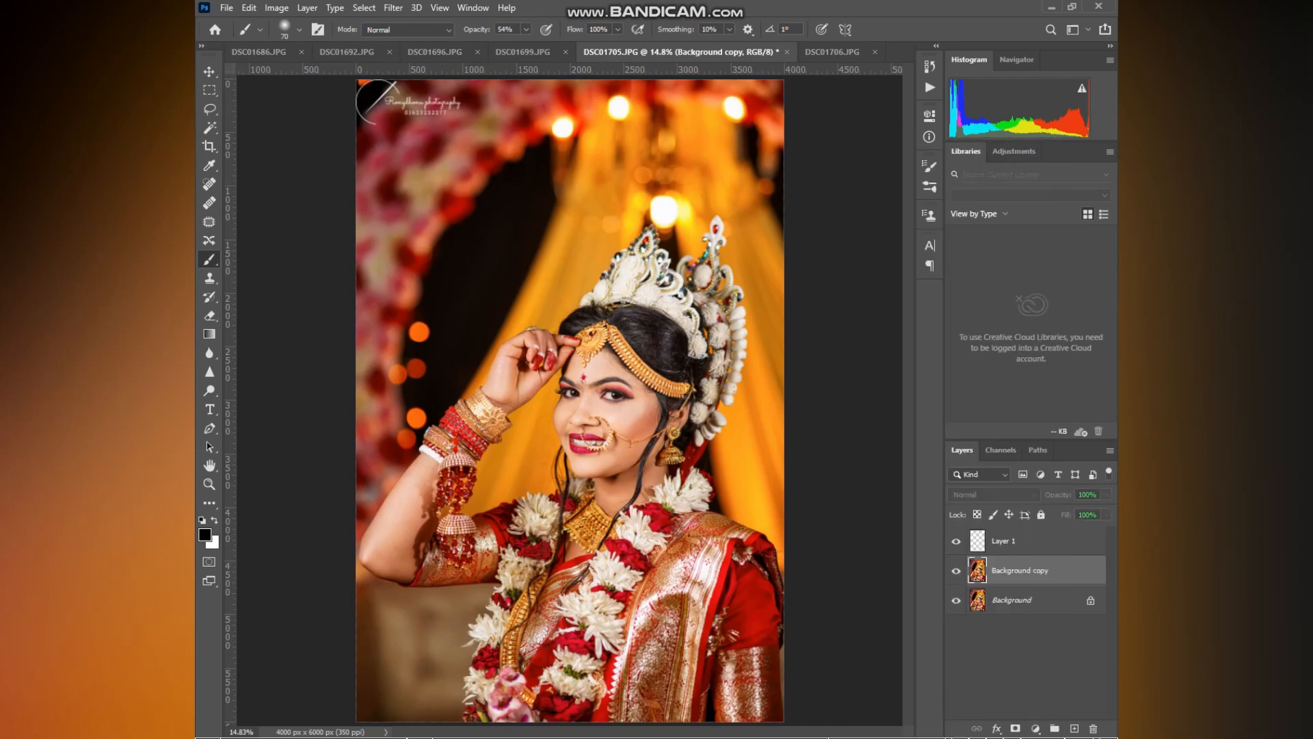
Step: Duplicate the logo layer, Layer 1, three times to strengthen the logo
{"action": "left_click", "coordinate": [1039, 541]}
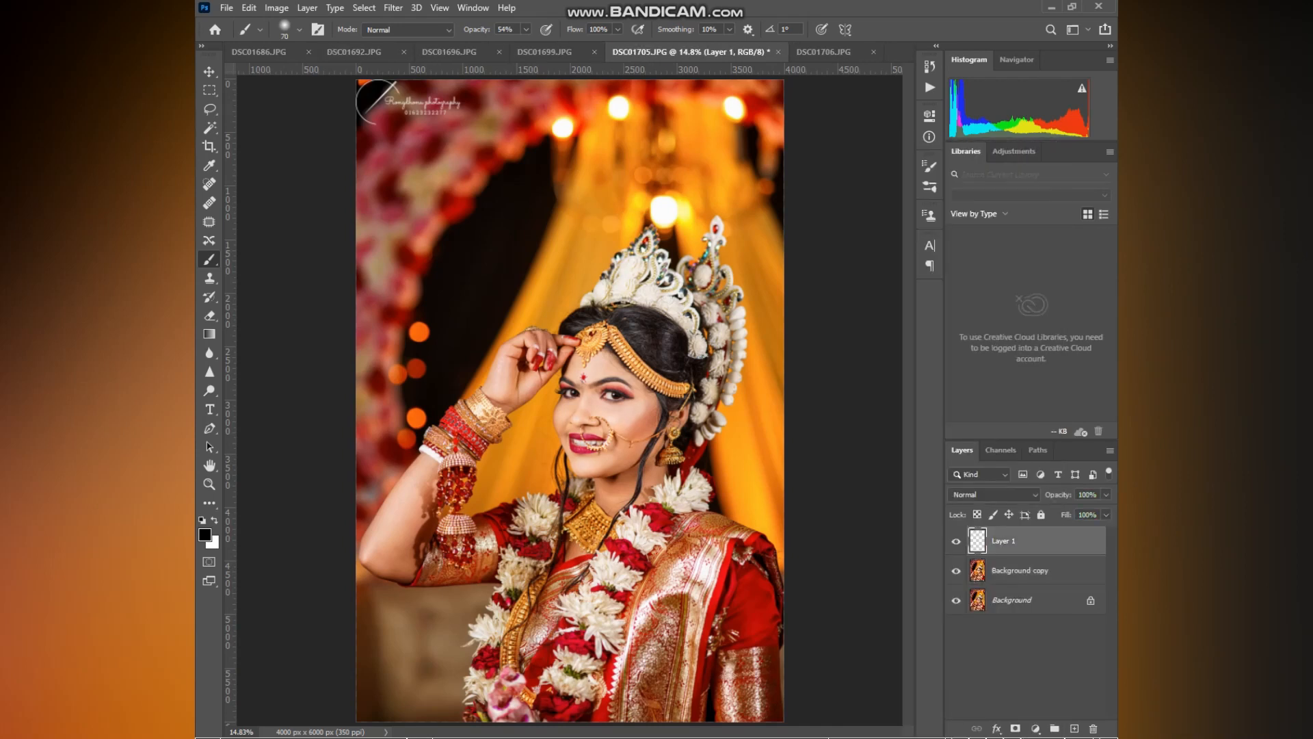
{"action": "key", "text": "ctrl+j"}
{"action": "key", "text": "ctrl+j"}
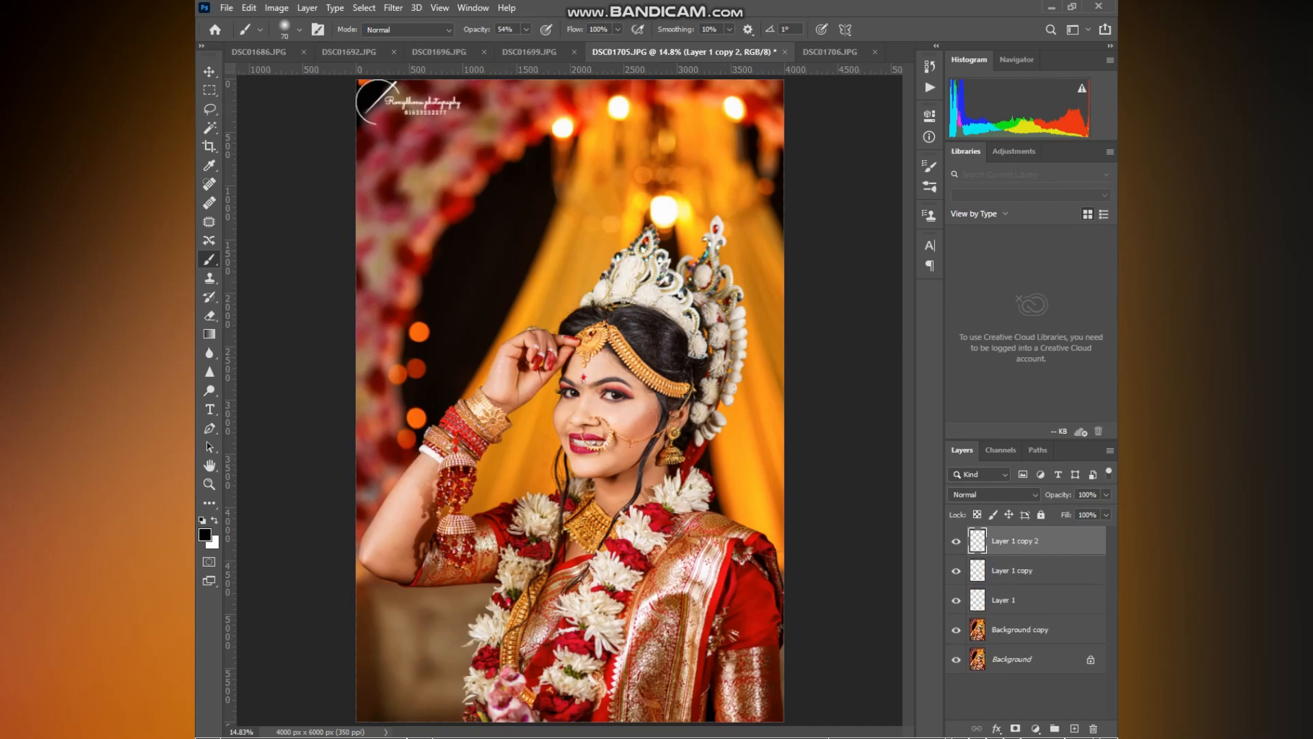
{"action": "key", "text": "ctrl+j"}
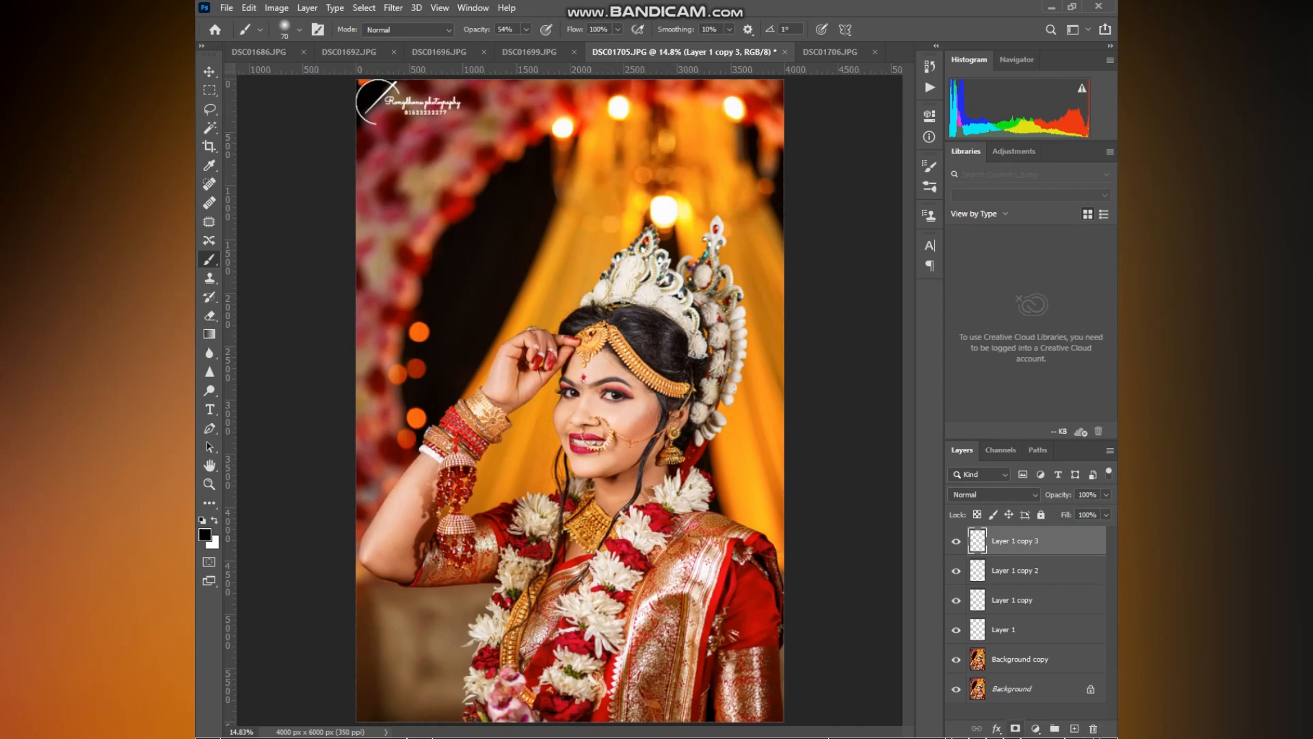
Step: Add a Selective Color adjustment above Background copy and set Black to +6% for the Blacks
{"action": "left_click", "coordinate": [1026, 659]}
{"action": "left_click", "coordinate": [1036, 729]}
{"action": "left_click", "coordinate": [1040, 721]}
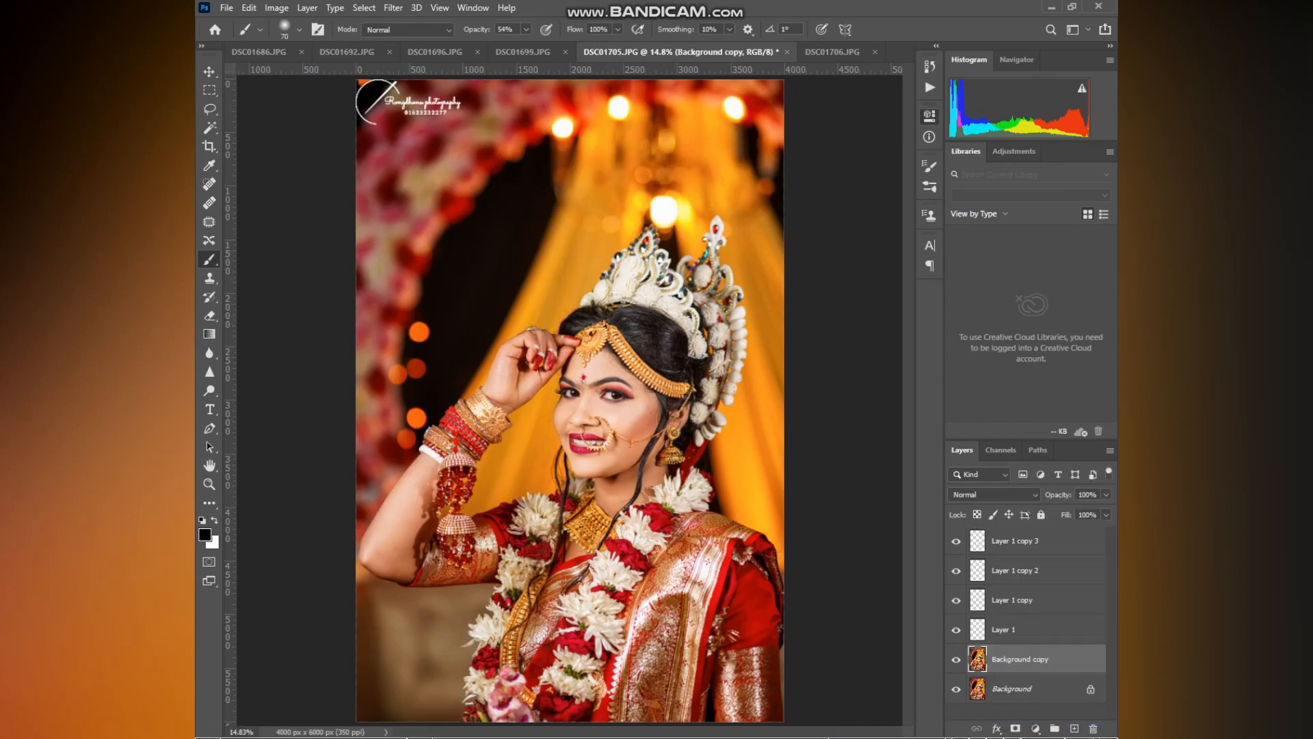
{"action": "left_click", "coordinate": [842, 174]}
{"action": "left_click", "coordinate": [821, 273]}
{"action": "left_click_drag", "start_coordinate": [830, 289], "coordinate": [833, 289]}
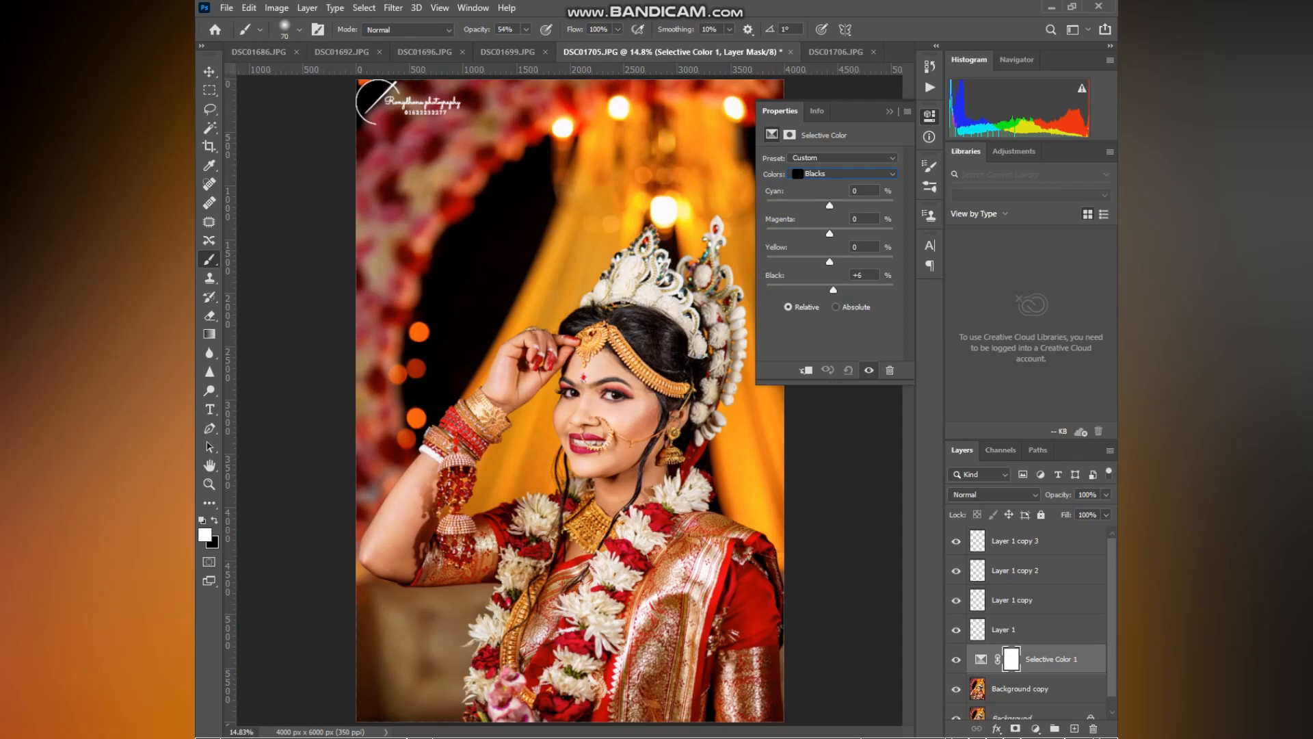
{"action": "left_click", "coordinate": [890, 111]}
Step: Try merging all visible layers and undo it
{"action": "right_click", "coordinate": [1052, 657]}
{"action": "left_click", "coordinate": [960, 497]}
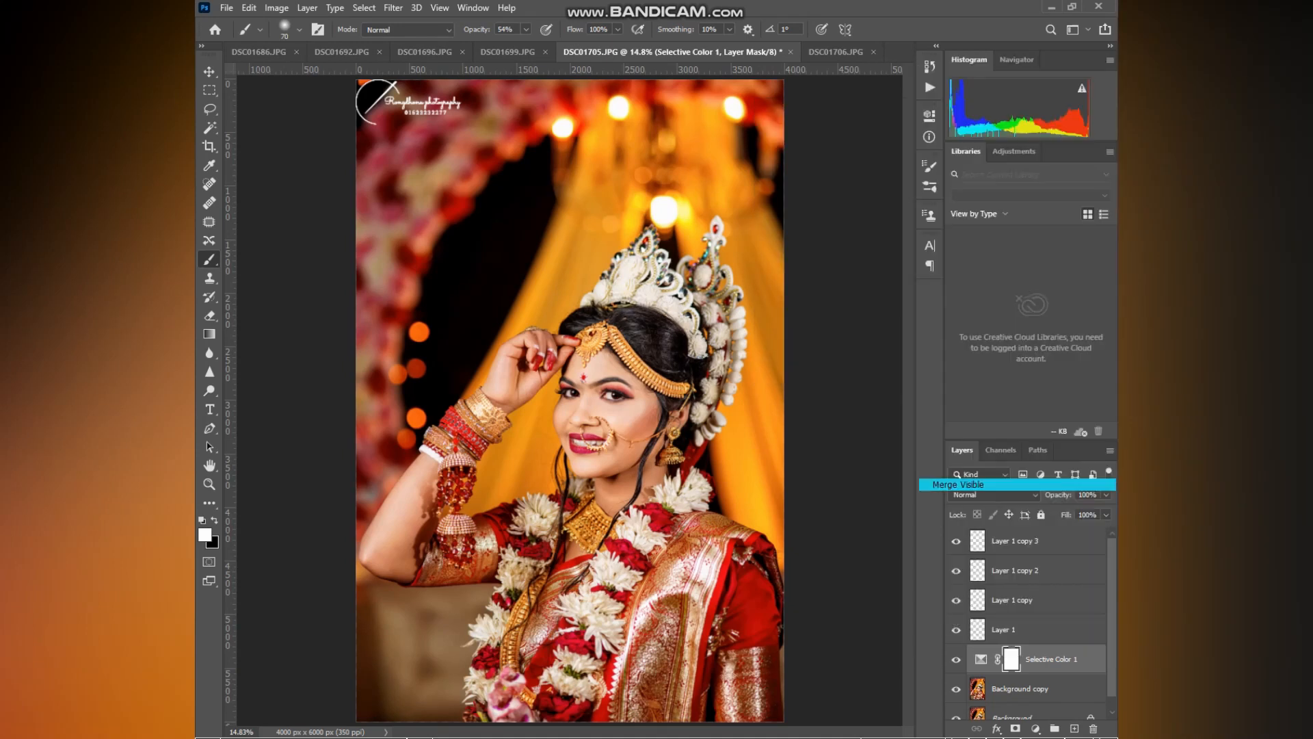
{"action": "key", "text": "ctrl+z"}
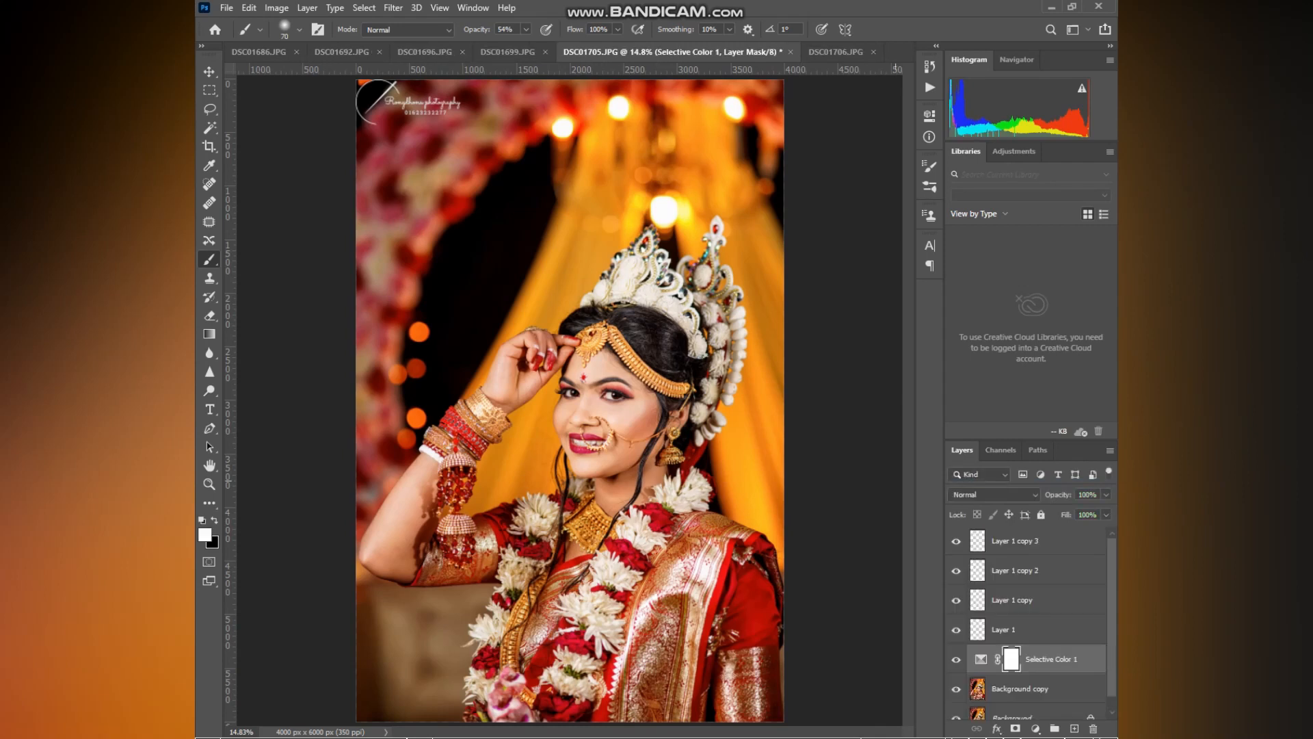
Step: Save the finished portrait as a JPEG at quality 12
{"action": "scroll", "coordinate": [643, 441], "scroll_direction": "up", "scroll_amount": 6}
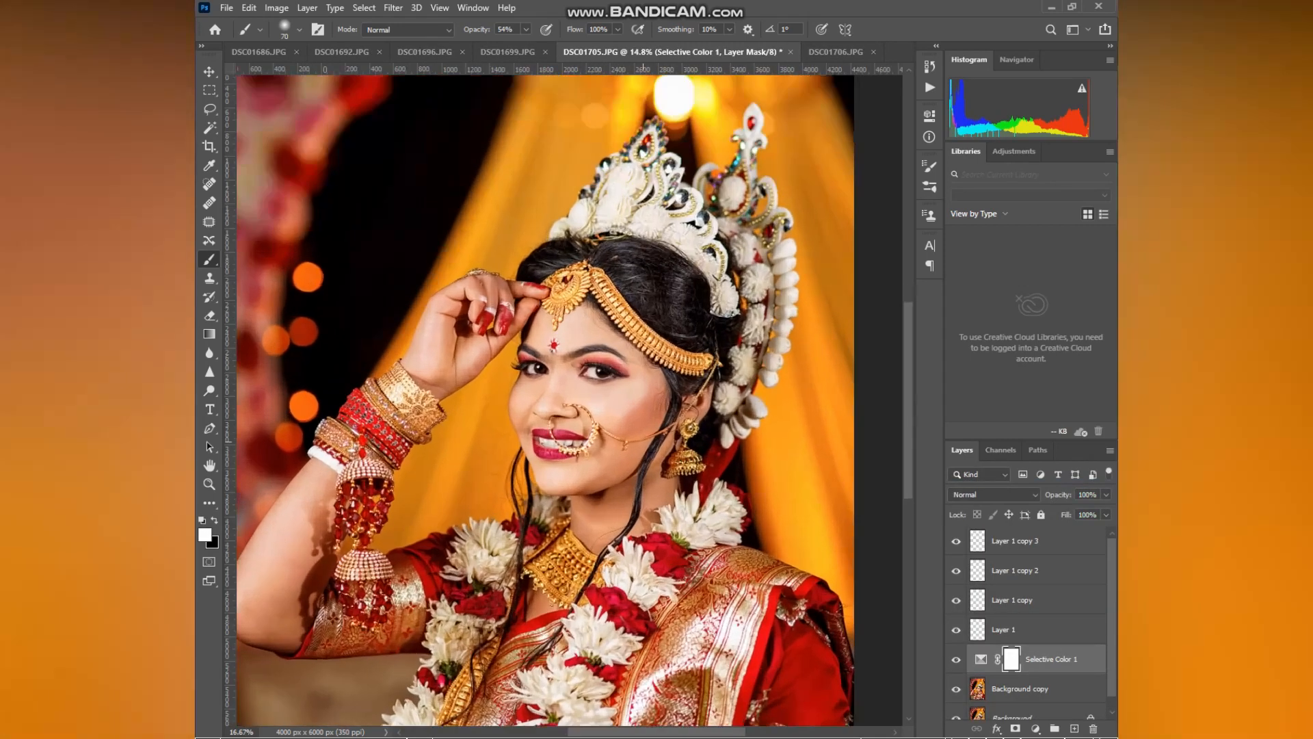
{"action": "scroll", "coordinate": [642, 441], "scroll_direction": "down", "scroll_amount": 6}
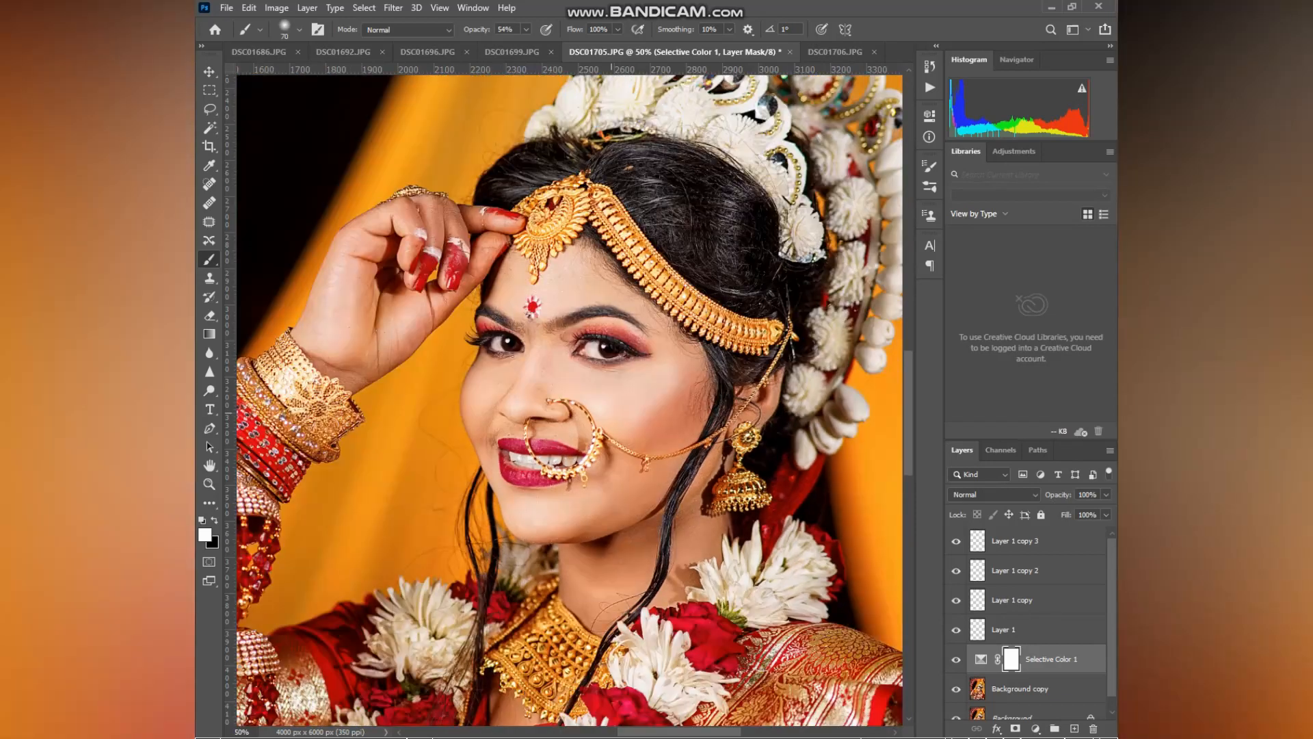
{"action": "key", "text": "ctrl+s"}
{"action": "key", "text": "Return"}
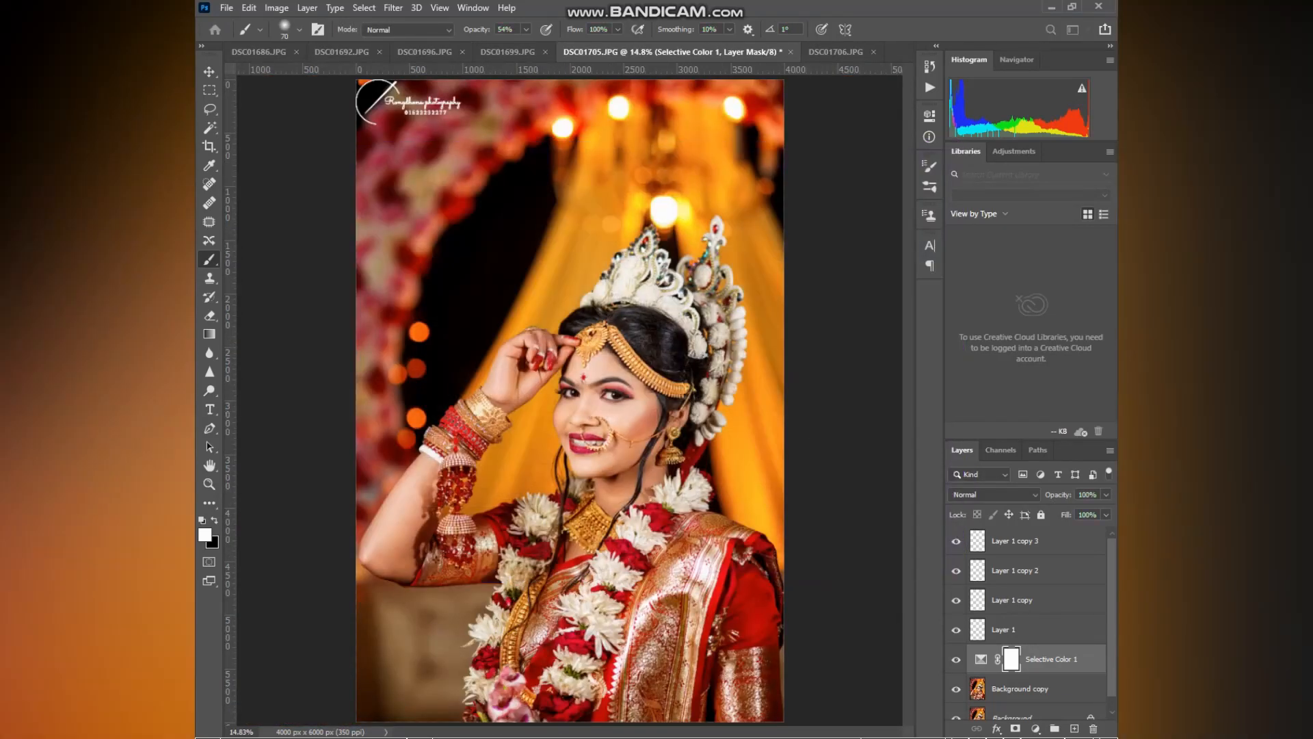
{"action": "double_click", "coordinate": [359, 123]}
{"action": "left_click", "coordinate": [449, 515]}
{"action": "left_click", "coordinate": [450, 368]}
{"action": "key", "text": "Return"}
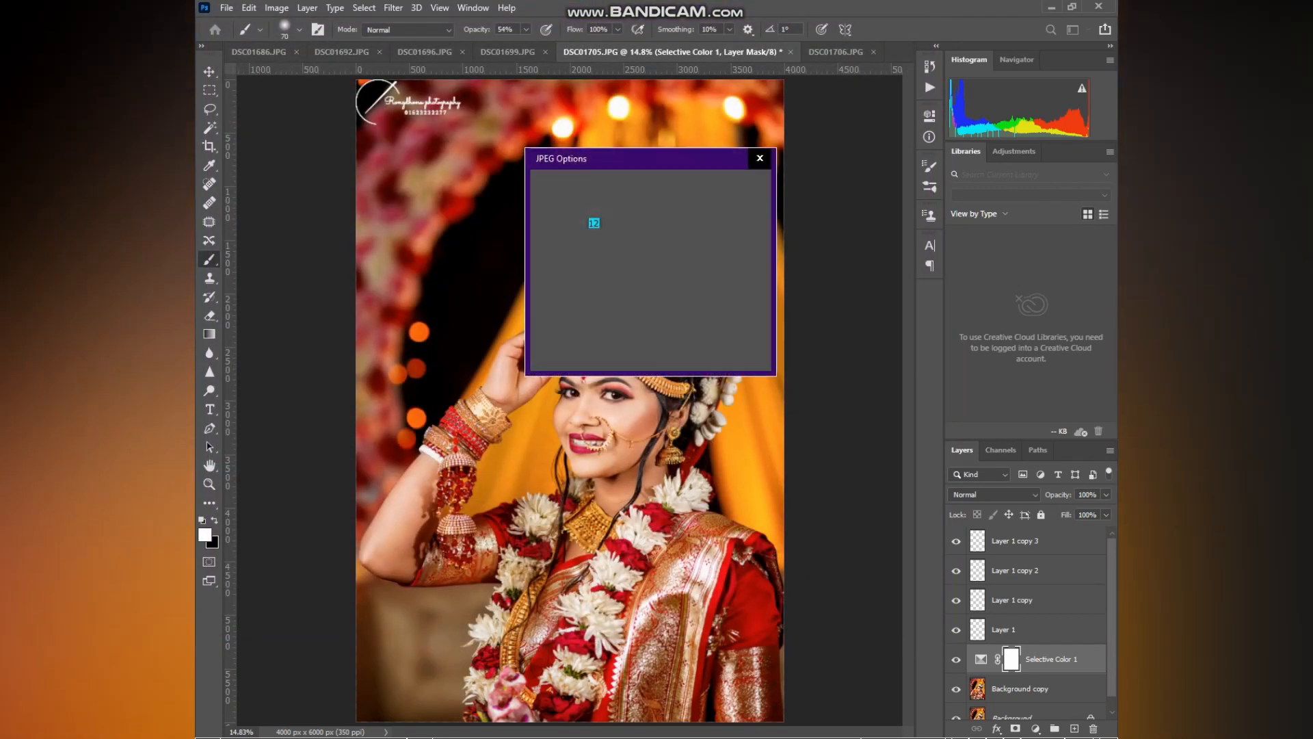
{"action": "key", "text": "Return"}
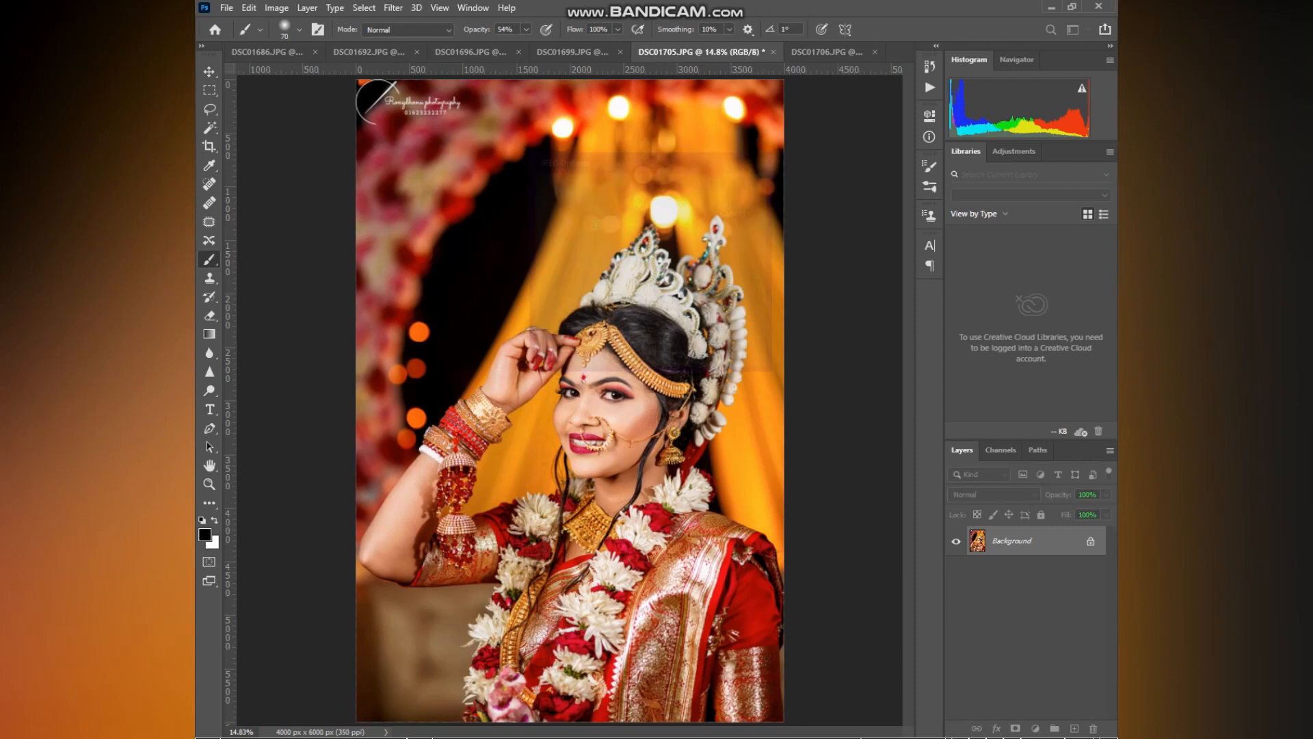